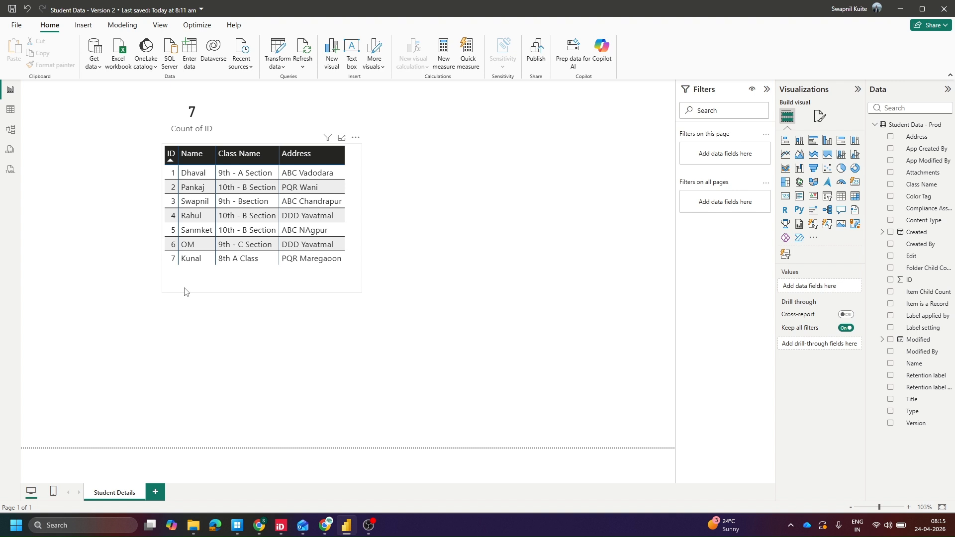
Publish the report to My workspace, replacing the existing Student Data - Version 2 semantic model
click(184, 292)
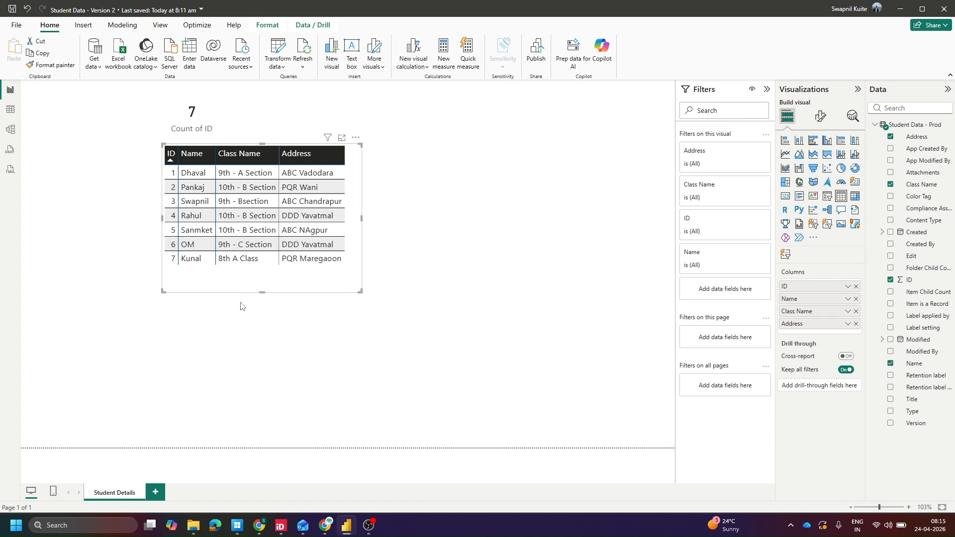
click(225, 330)
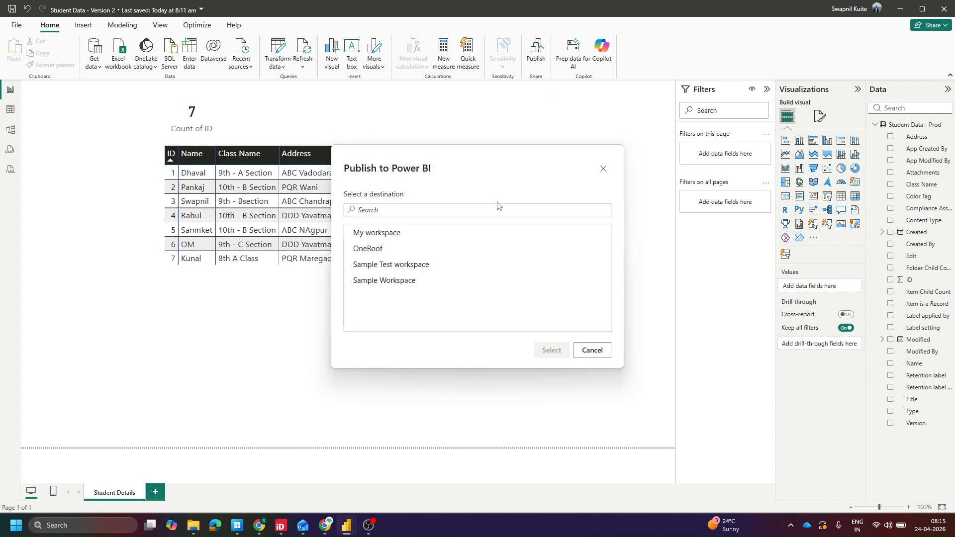
click(396, 231)
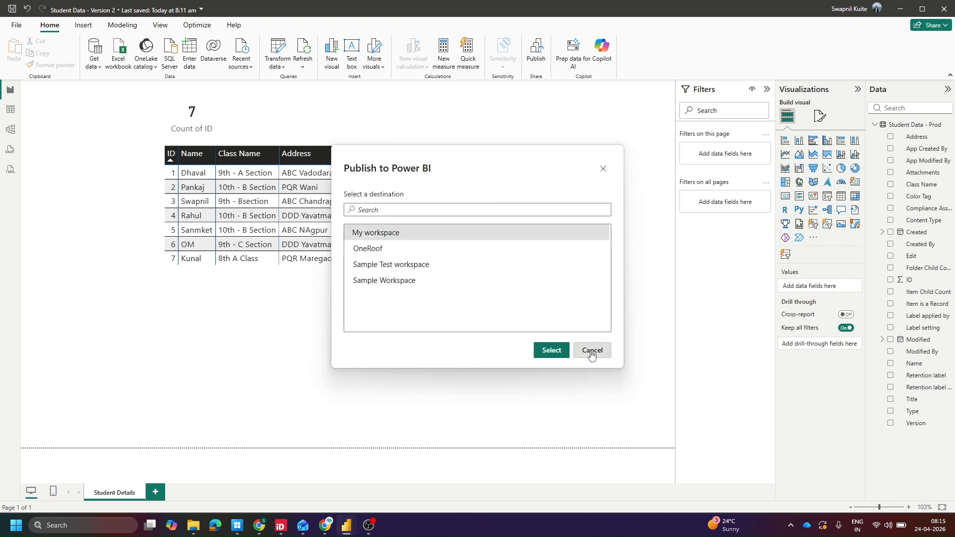
click(550, 350)
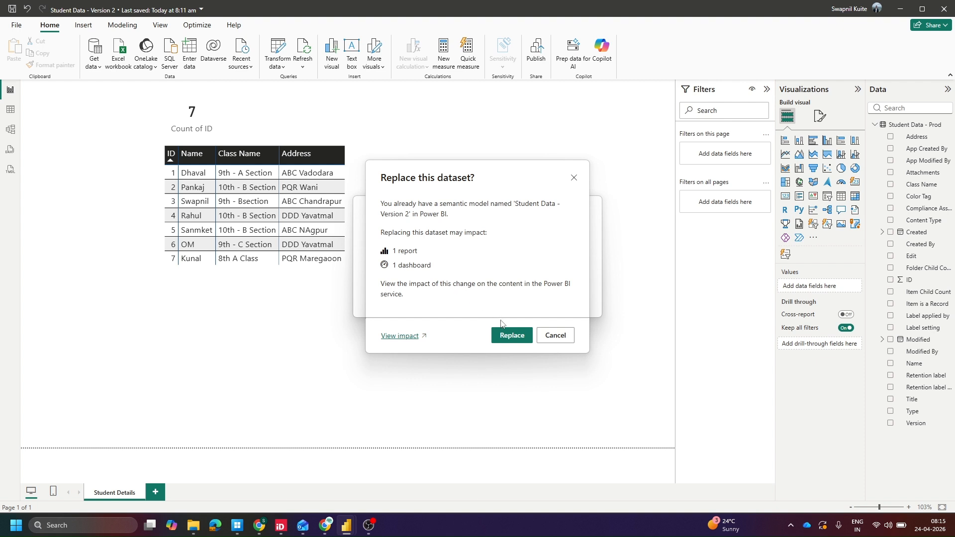
click(510, 338)
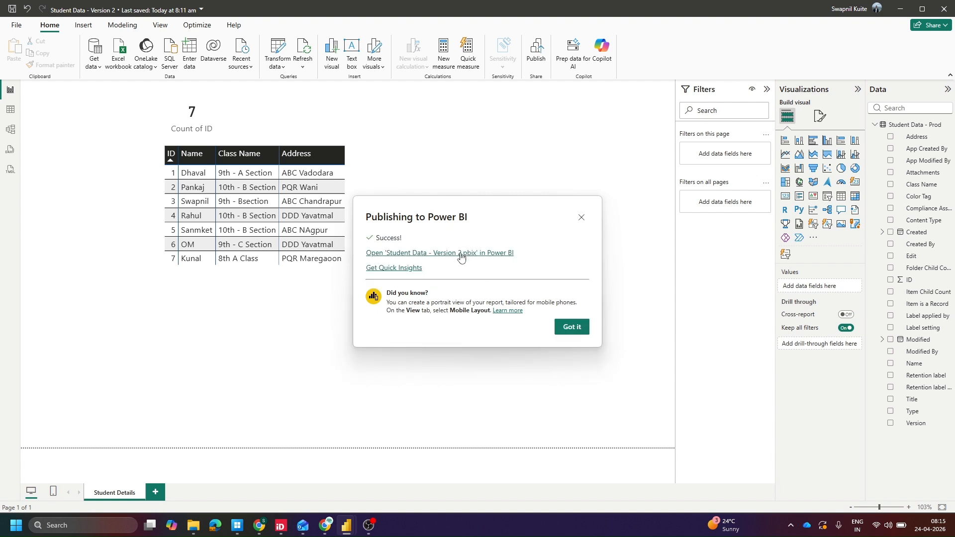
Open the published report in Power BI and go to My workspace's item list
click(460, 254)
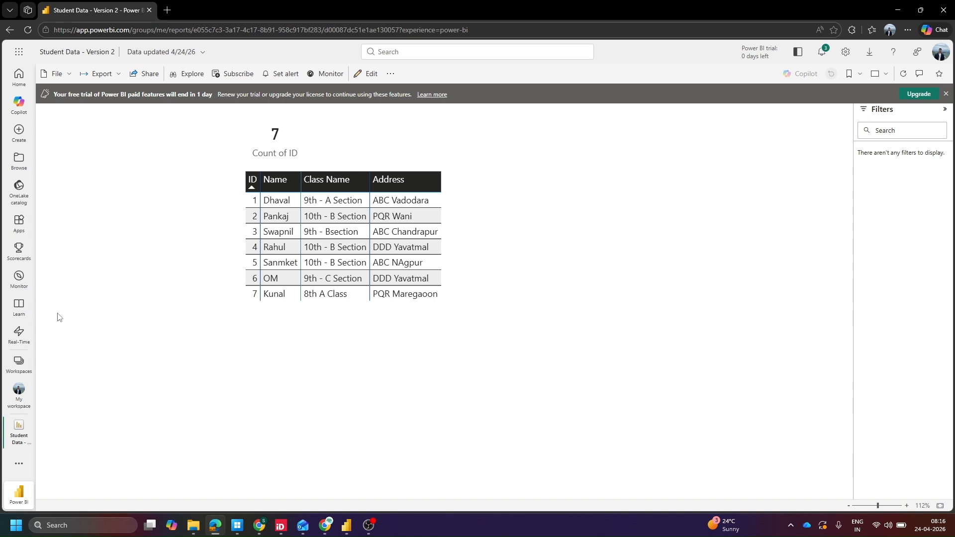
click(17, 394)
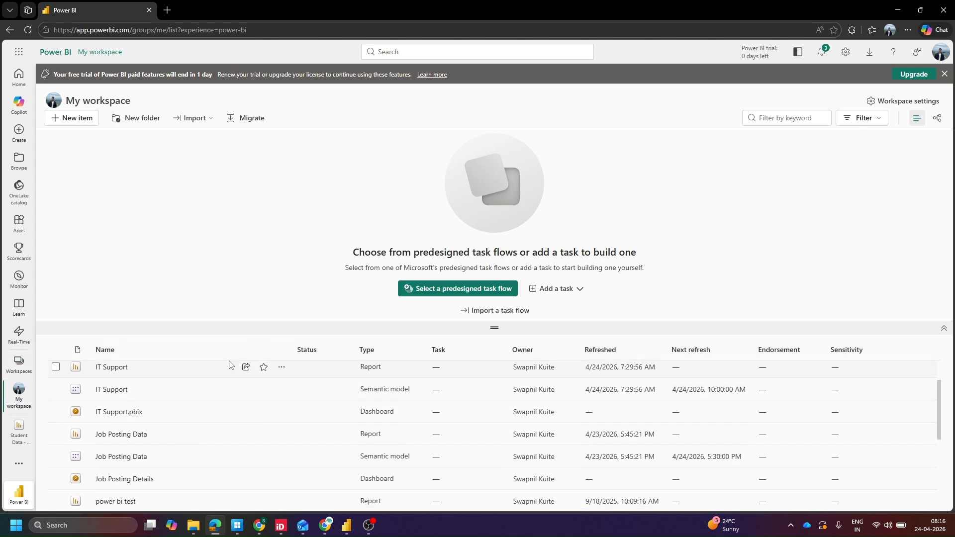
drag(225, 330, 251, 192)
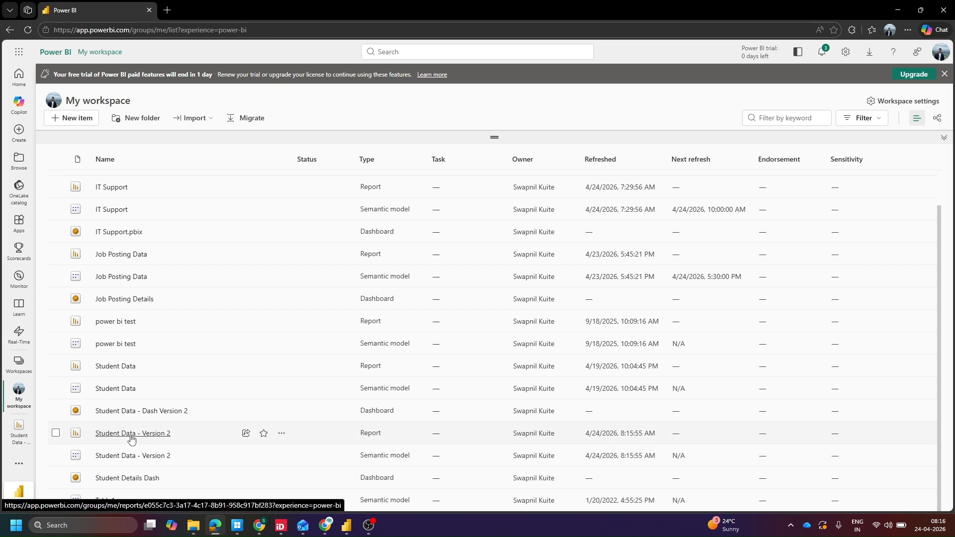
click(55, 433)
click(56, 455)
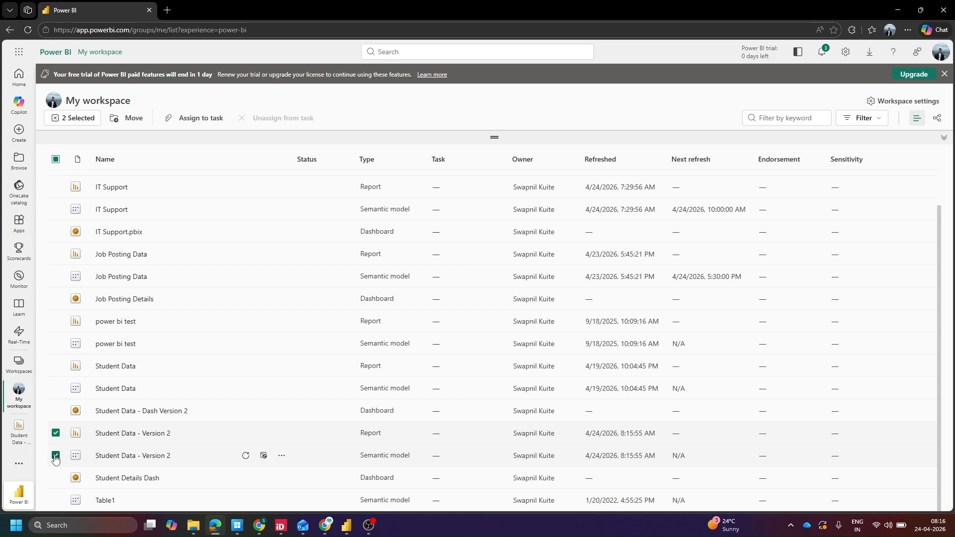
click(55, 434)
click(55, 456)
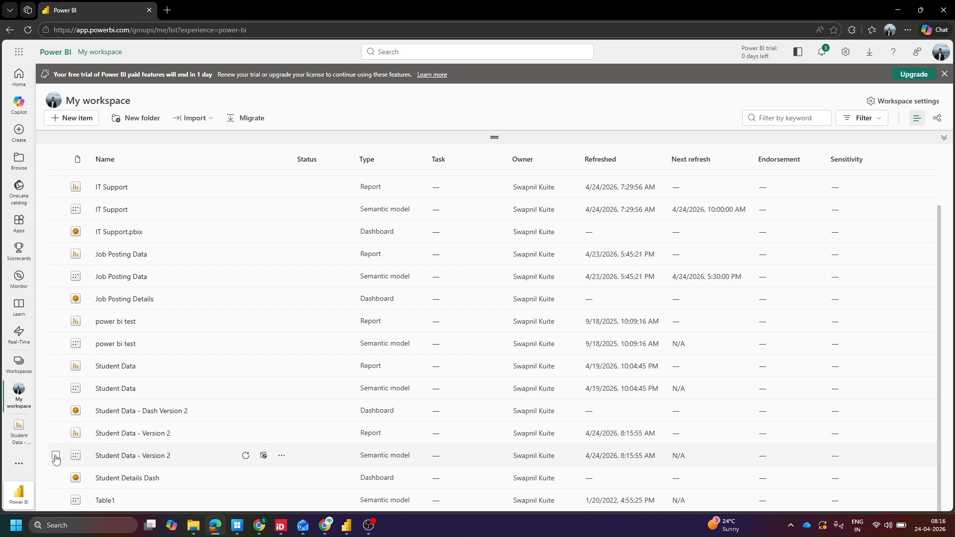
Open the schedule refresh settings for the Student Data - Version 2 semantic model
click(264, 460)
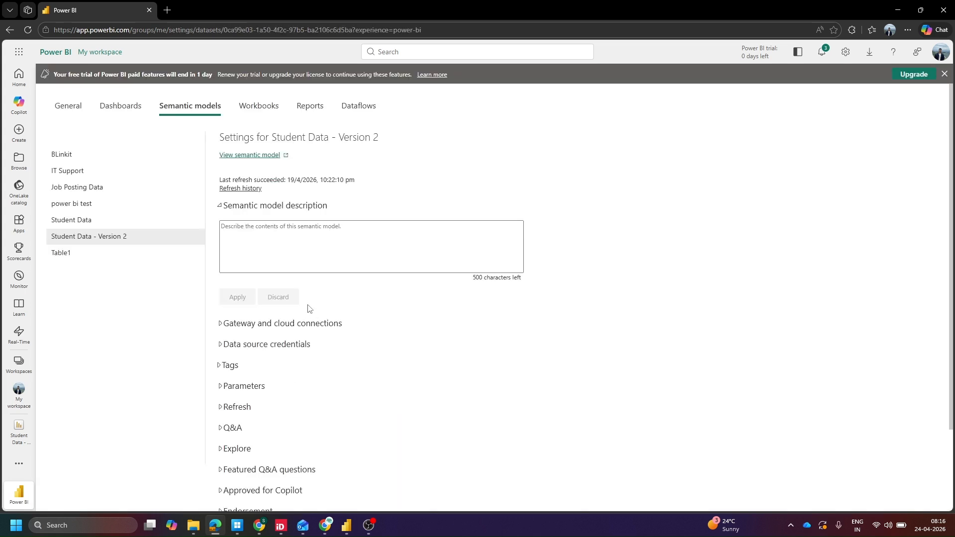
scroll(376, 330, down, 2)
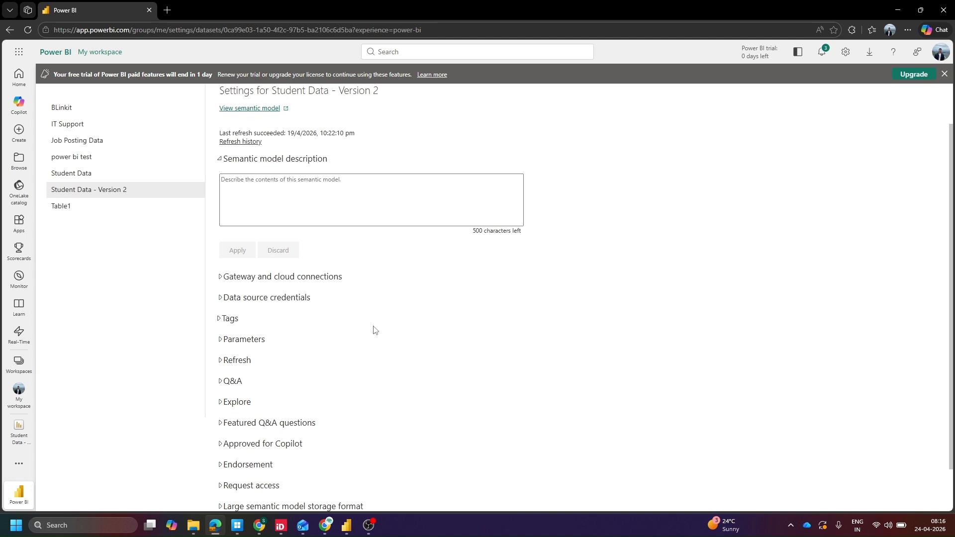
scroll(374, 330, up, 2)
scroll(304, 291, down, 2)
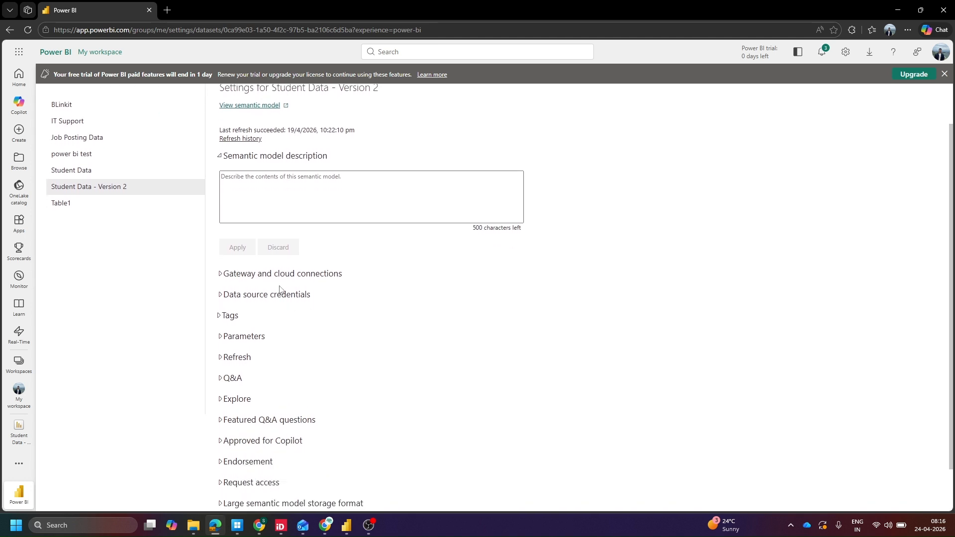
Edit the SharePoint data source credentials with OAuth2 and Organizational privacy level, and sign in
click(251, 301)
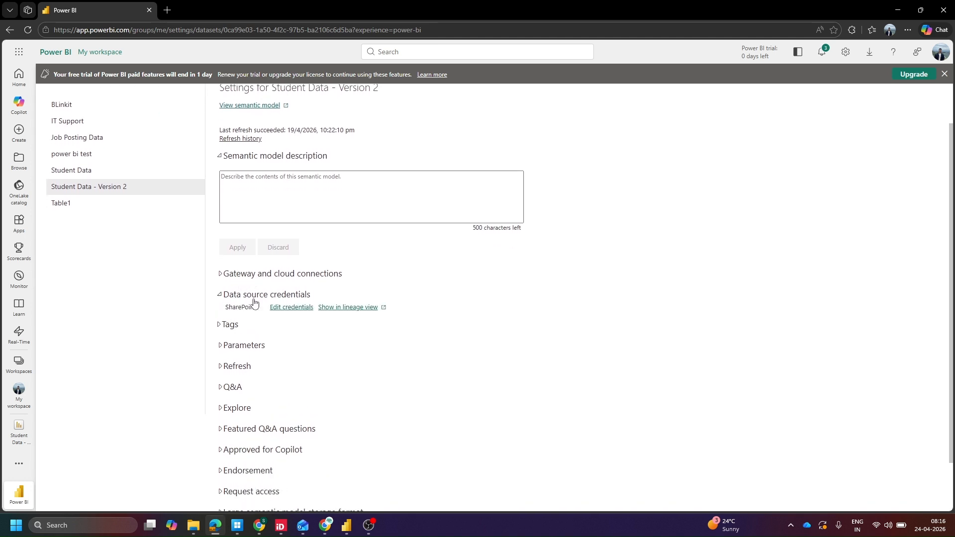
click(285, 308)
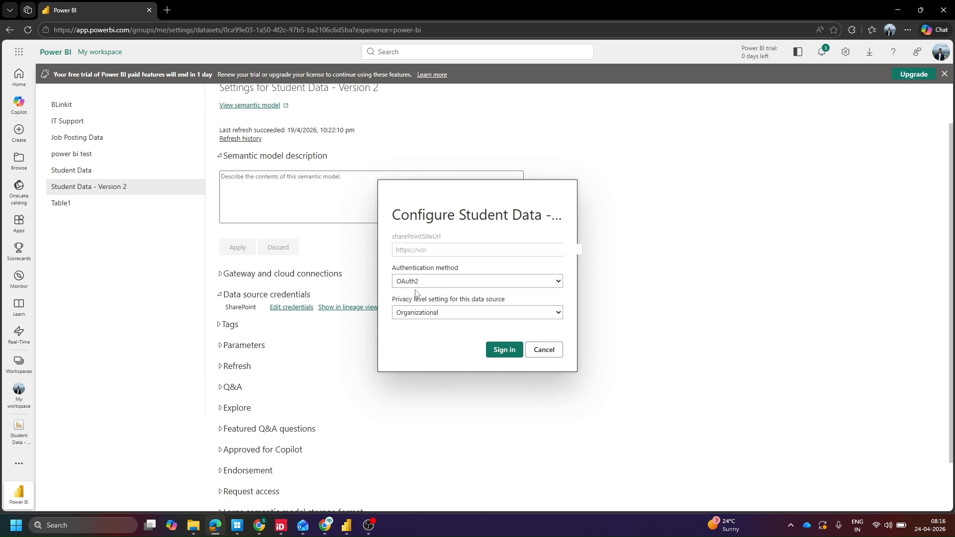
click(441, 317)
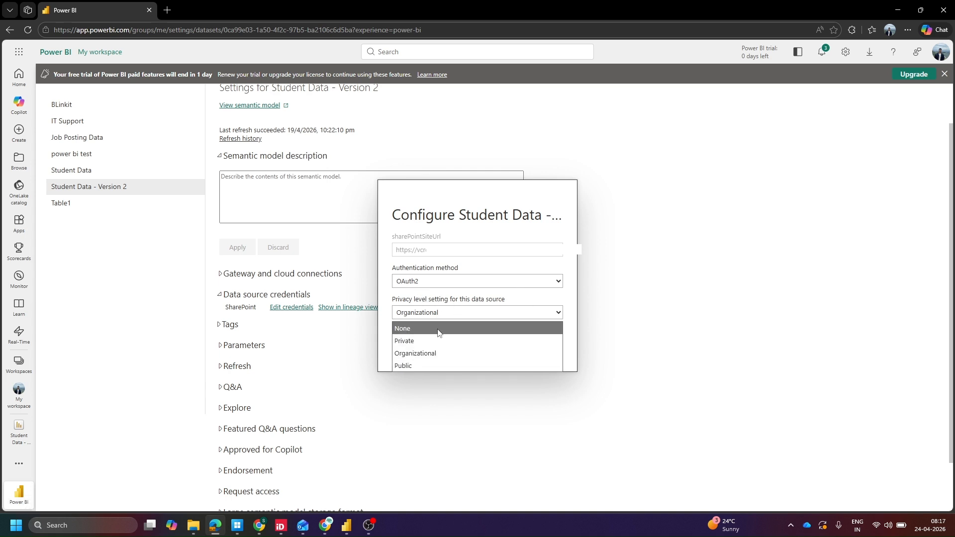
click(413, 354)
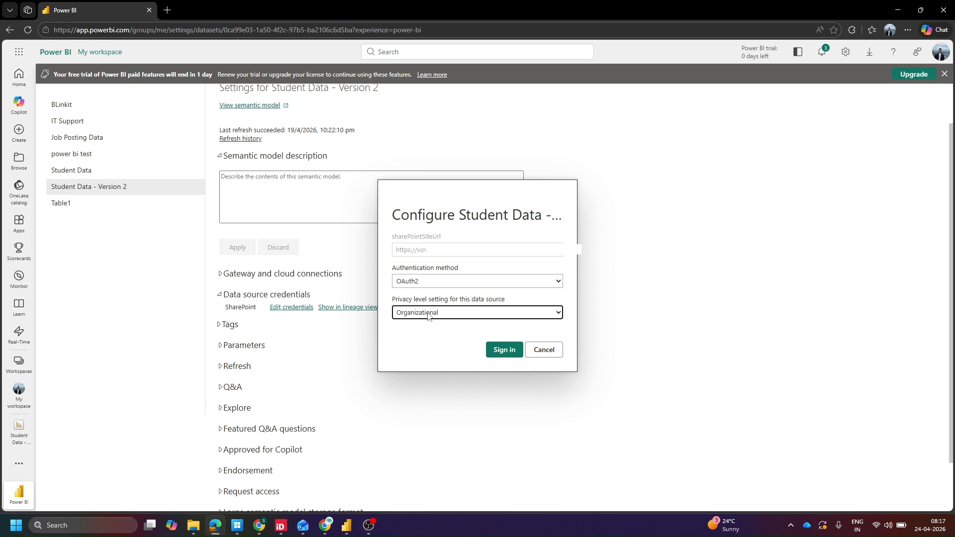
click(503, 349)
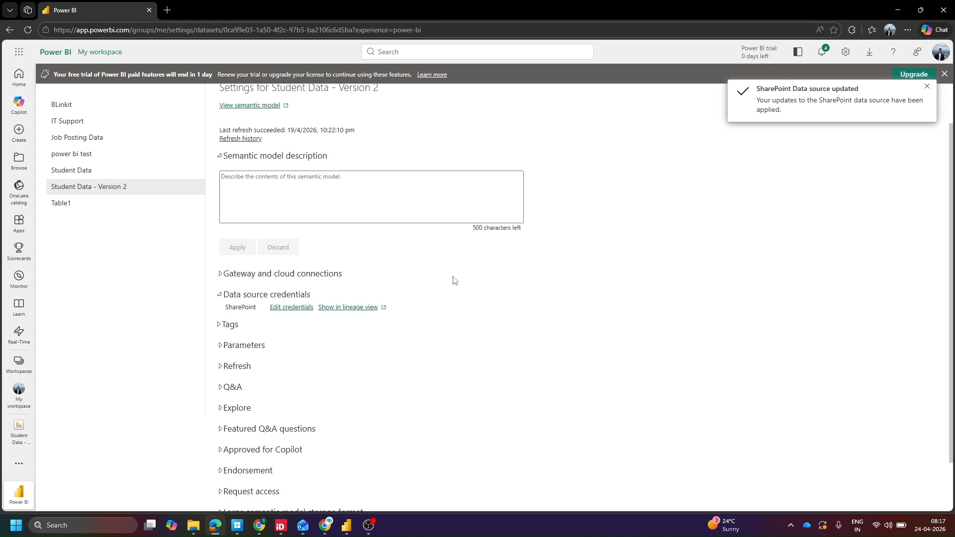
Expand the Refresh section and set the time zone to (UTC+05:30) Chennai, Kolkata, Mumbai, New Delhi
click(233, 367)
scroll(294, 331, down, 3)
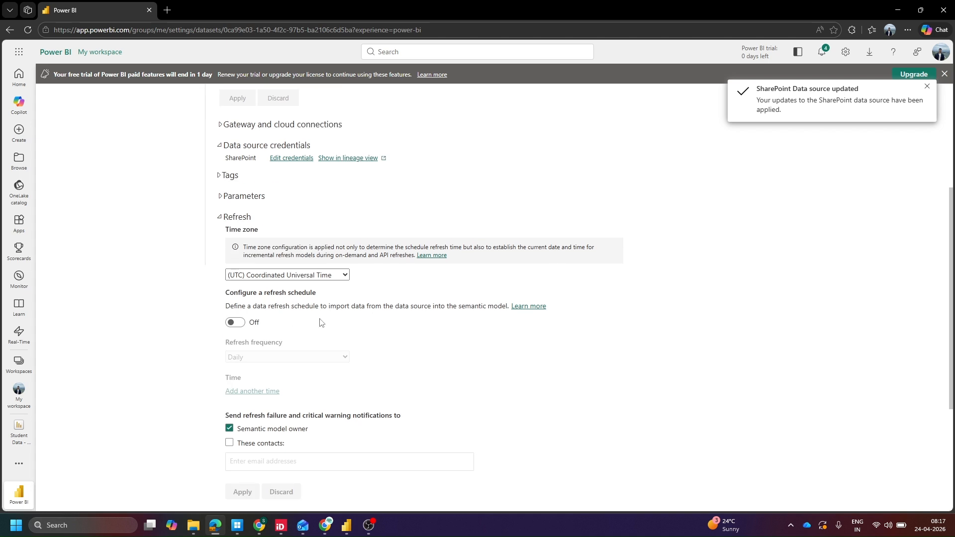
click(273, 276)
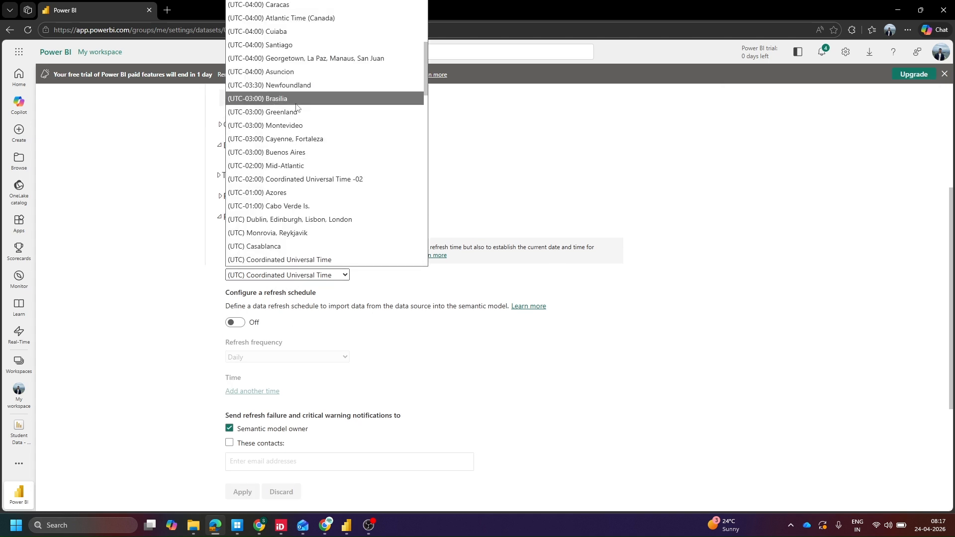
scroll(324, 157, down, 2)
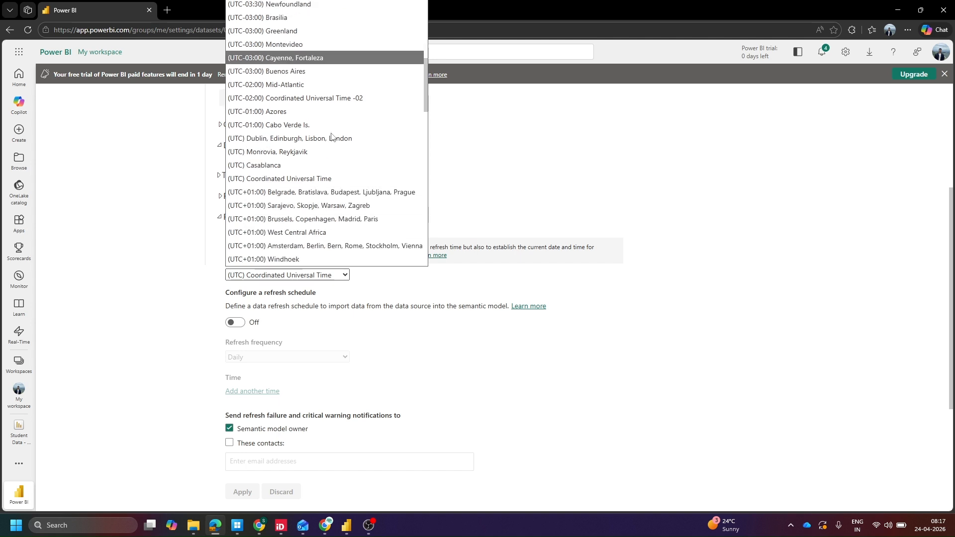
scroll(335, 161, down, 4)
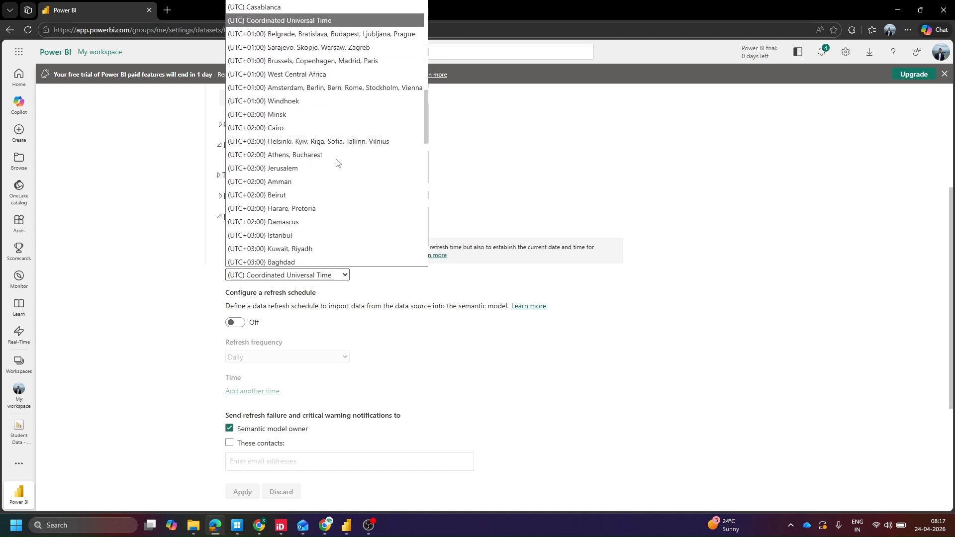
scroll(331, 155, down, 4)
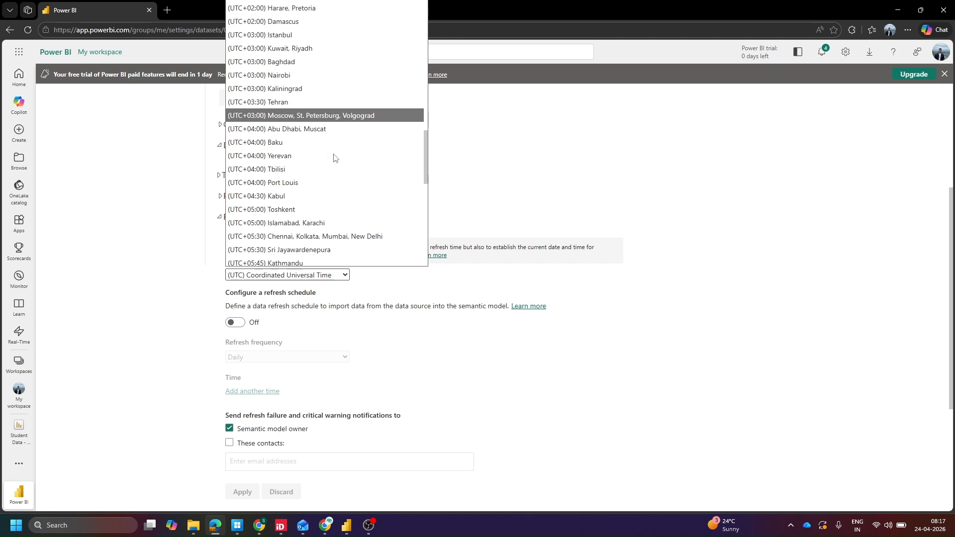
click(309, 178)
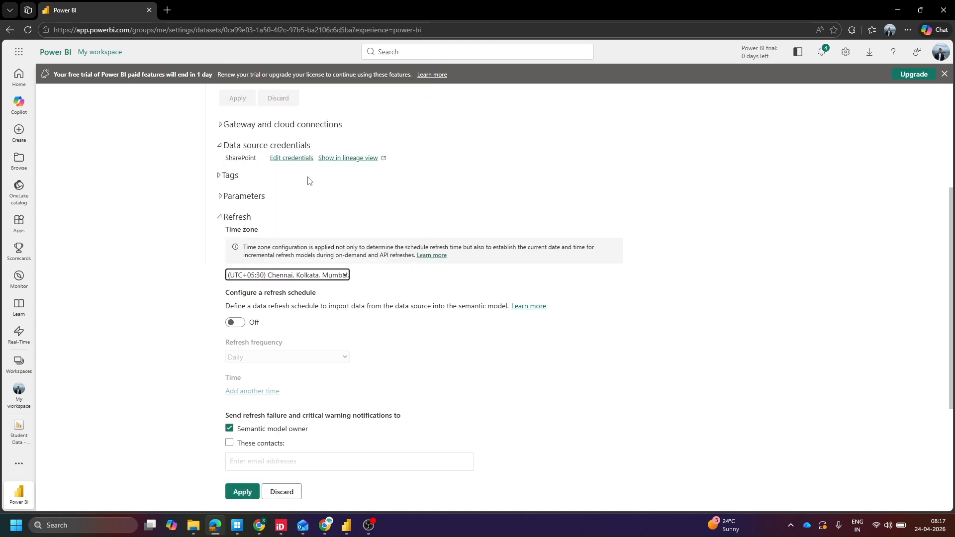
Turn on the refresh schedule and set the refresh frequency to Daily
scroll(376, 196, down, 2)
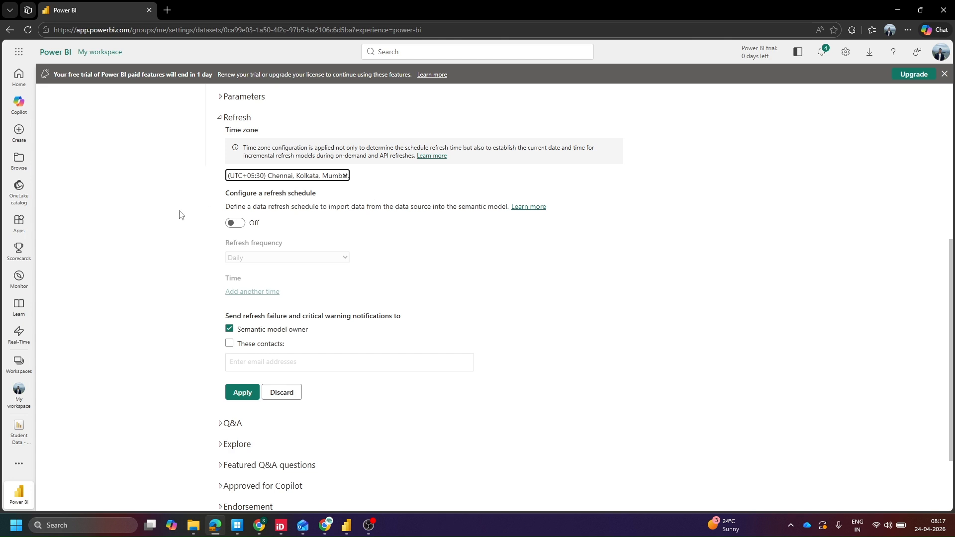
click(240, 225)
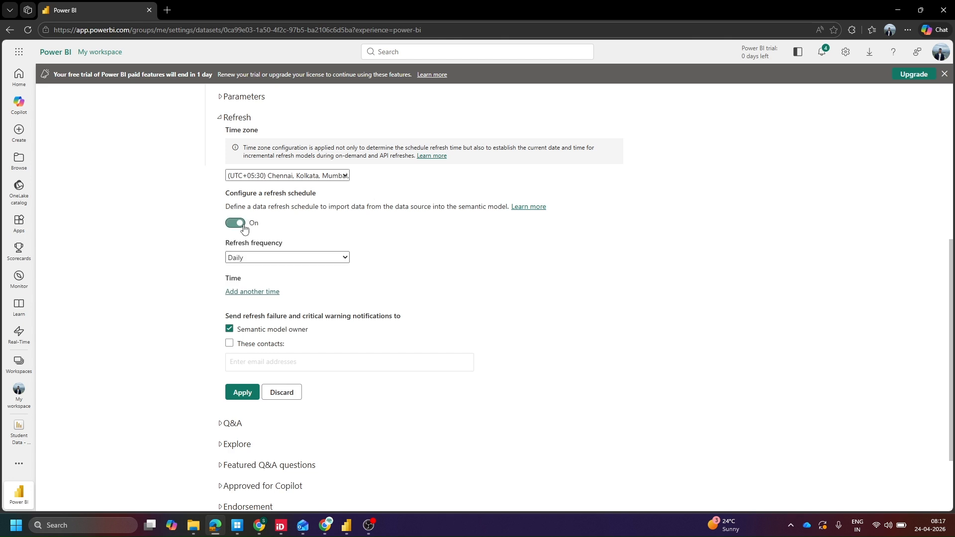
click(258, 259)
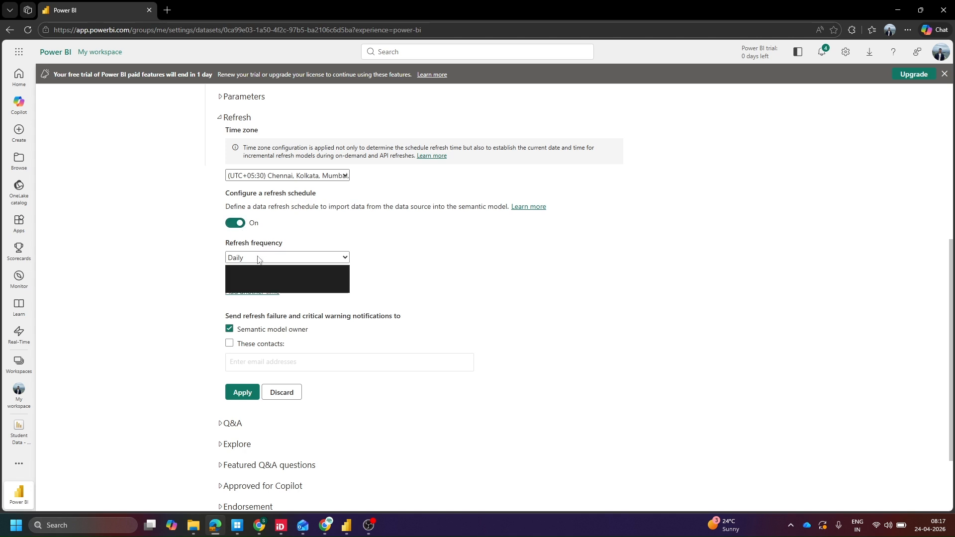
click(254, 286)
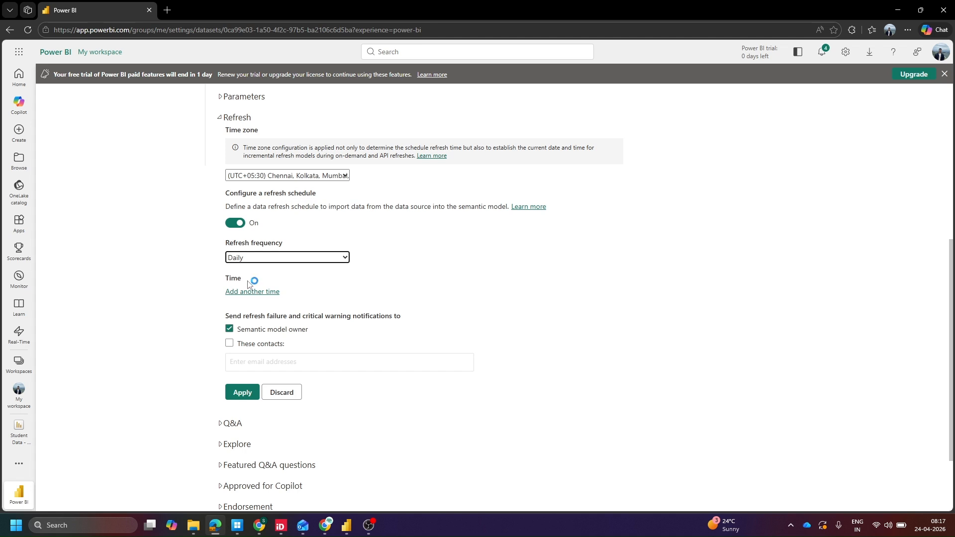
Add four refresh time slots, then remove the third and fourth ones
click(249, 293)
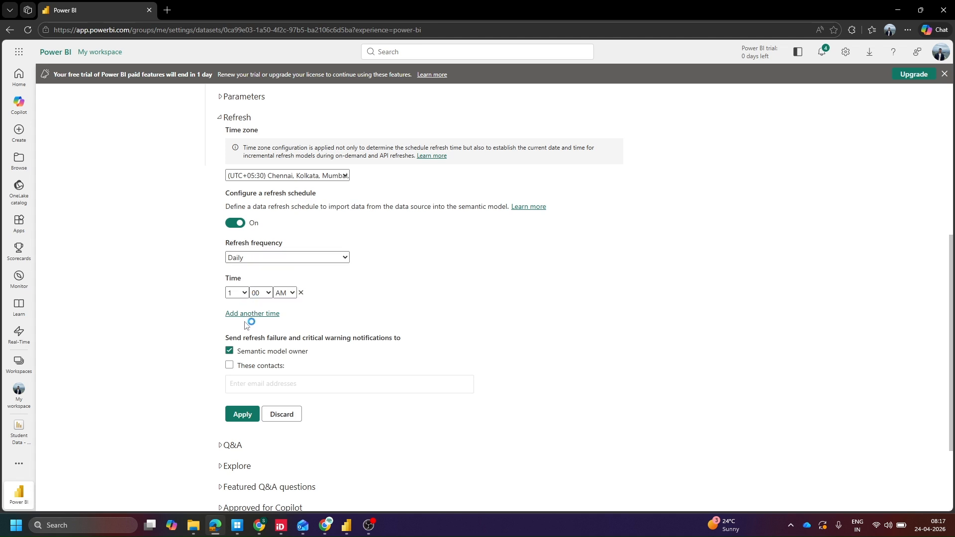
click(243, 314)
click(251, 336)
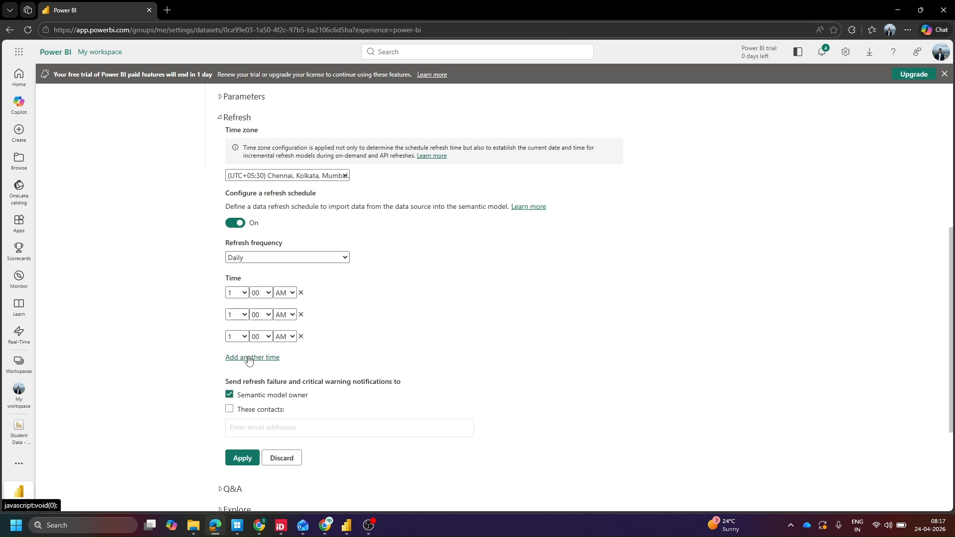
click(248, 358)
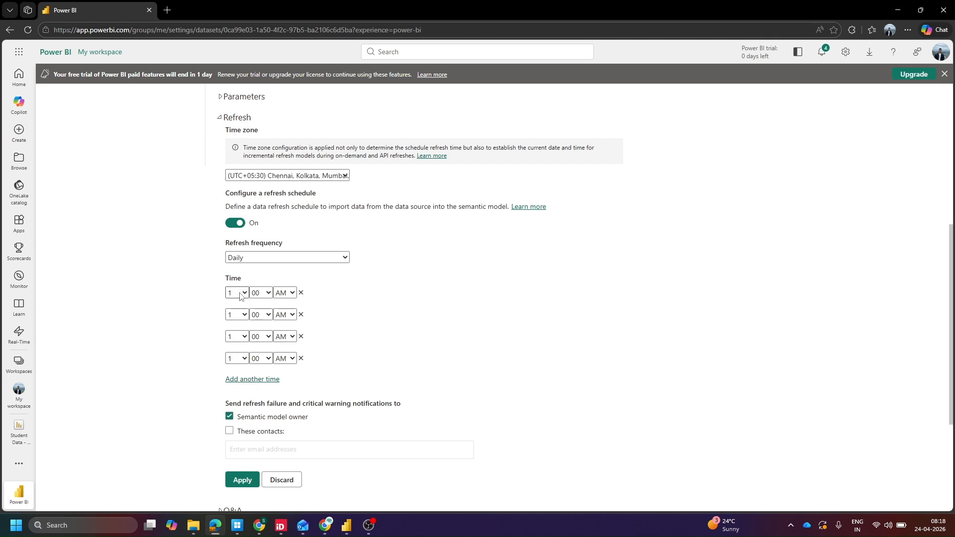
click(300, 336)
click(300, 337)
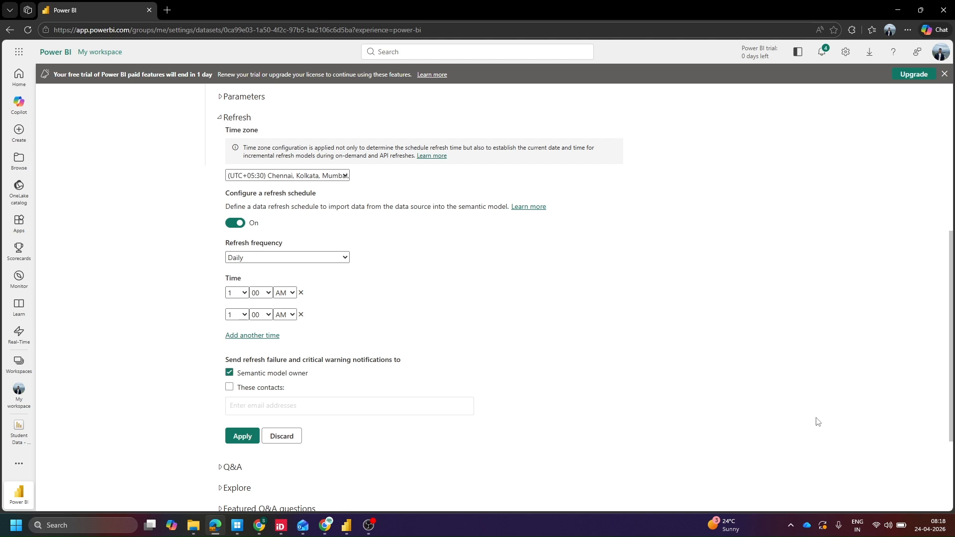
Set the first refresh time to 8:30 AM
click(236, 296)
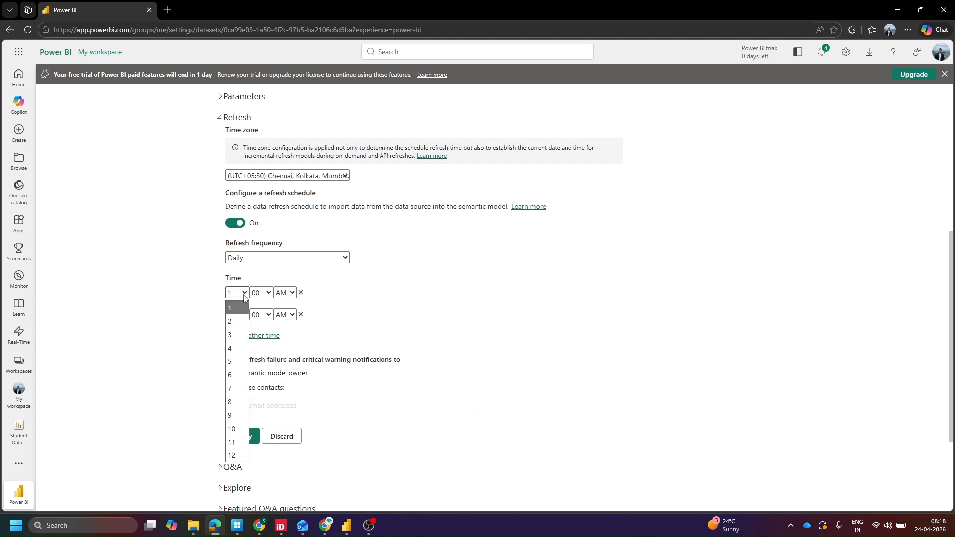
click(238, 405)
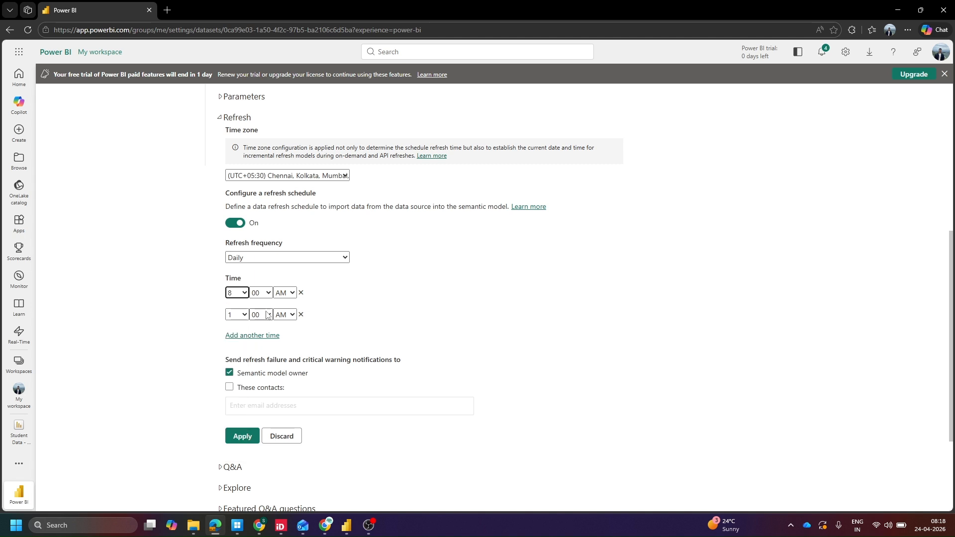
click(259, 293)
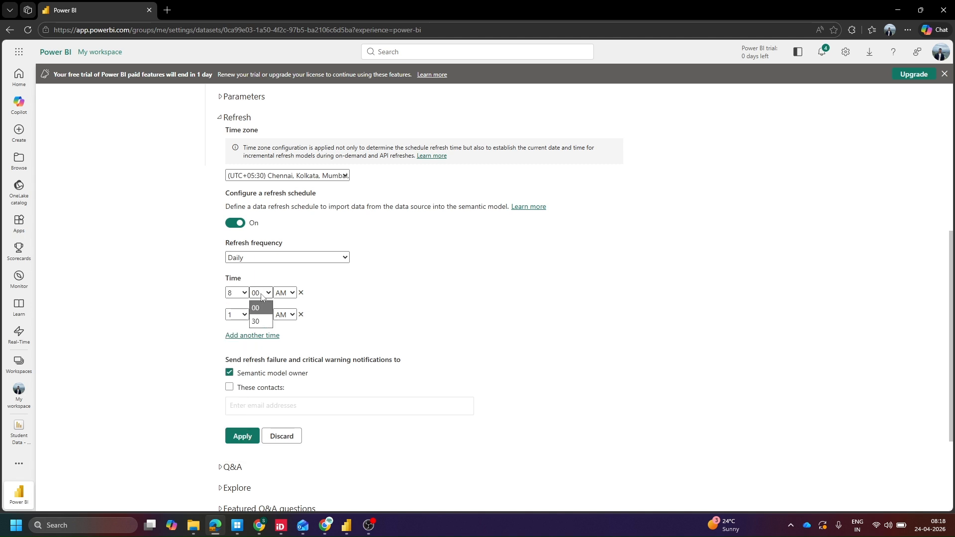
click(266, 324)
click(256, 294)
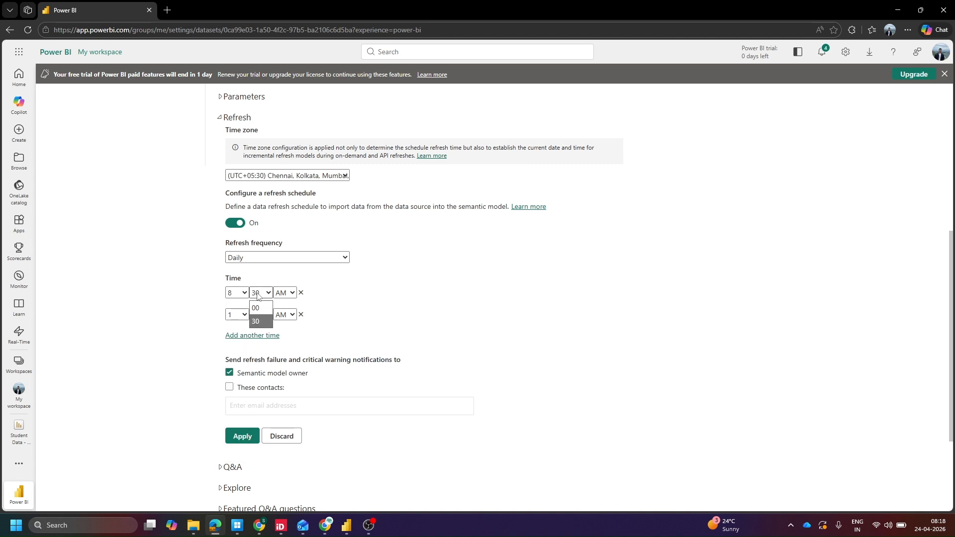
click(257, 295)
click(257, 295)
click(257, 296)
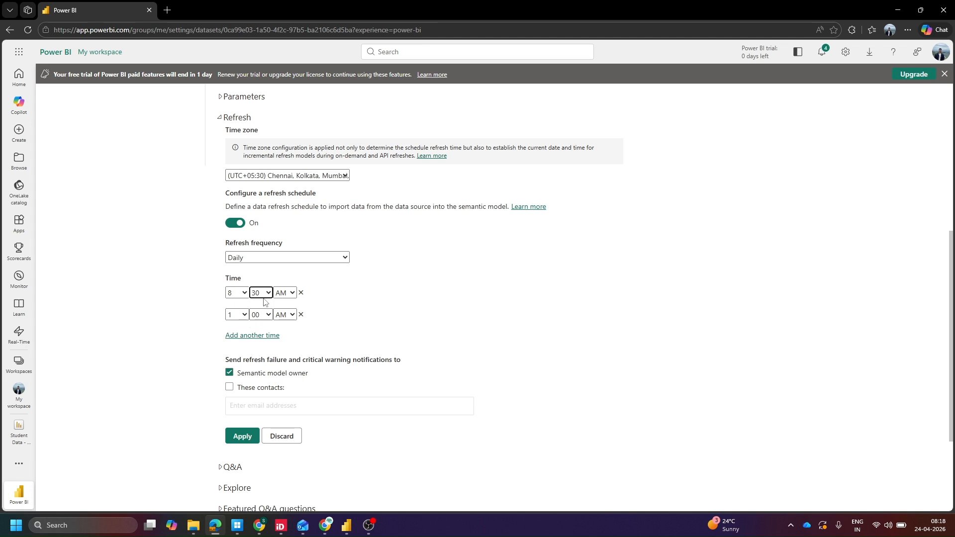
click(257, 296)
click(264, 321)
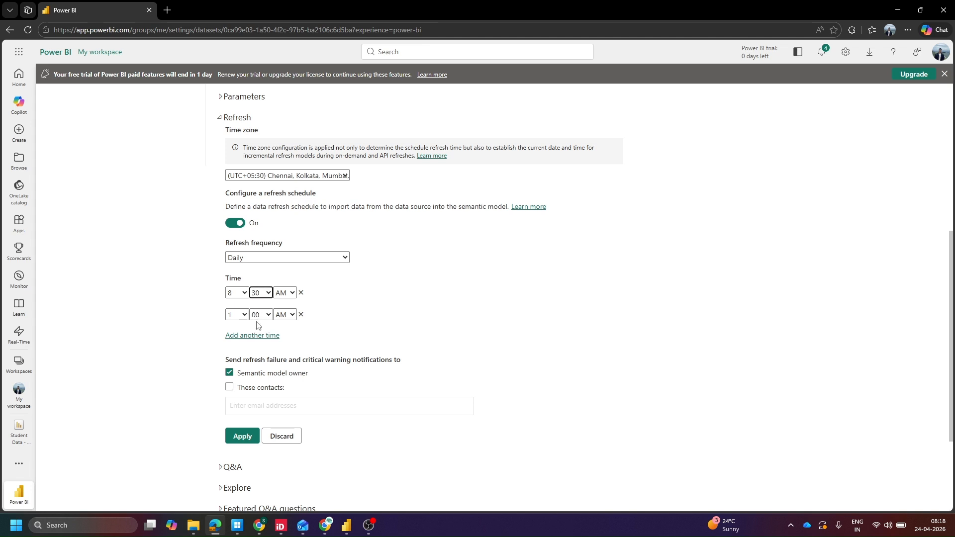
click(254, 295)
click(254, 295)
click(254, 295)
click(260, 296)
click(259, 297)
click(264, 325)
Set the second refresh time to 10:00 AM
click(240, 315)
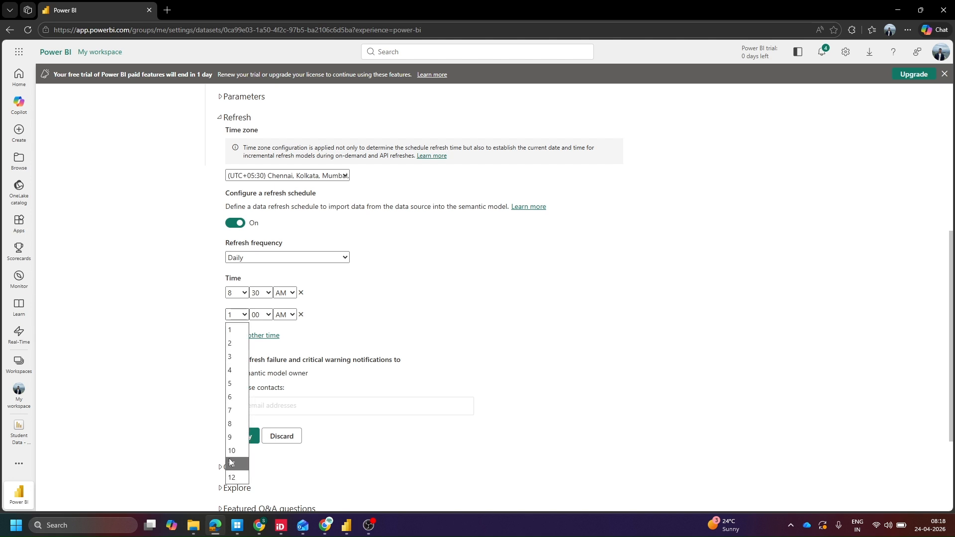
click(231, 451)
click(263, 316)
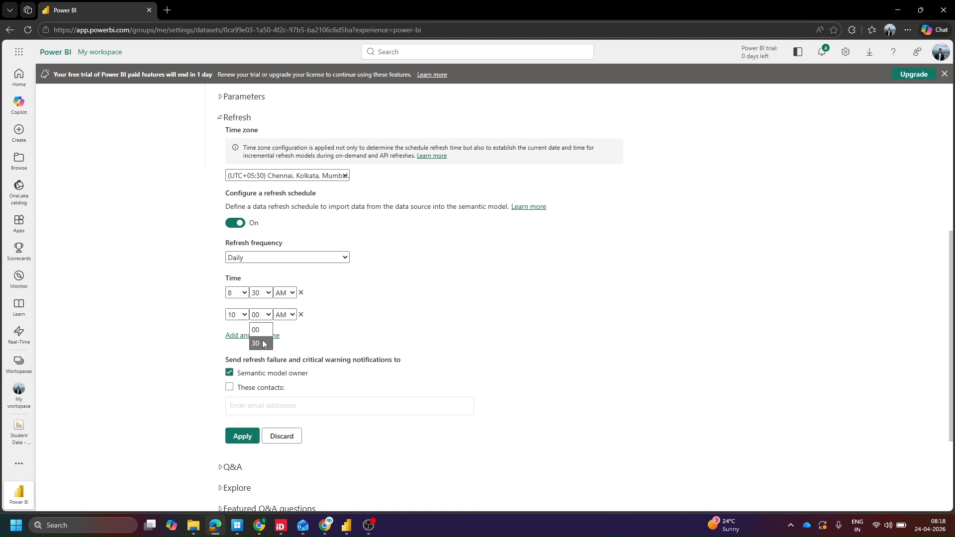
click(260, 333)
Turn on failure notifications to additional contacts and apply the refresh schedule settings
click(229, 387)
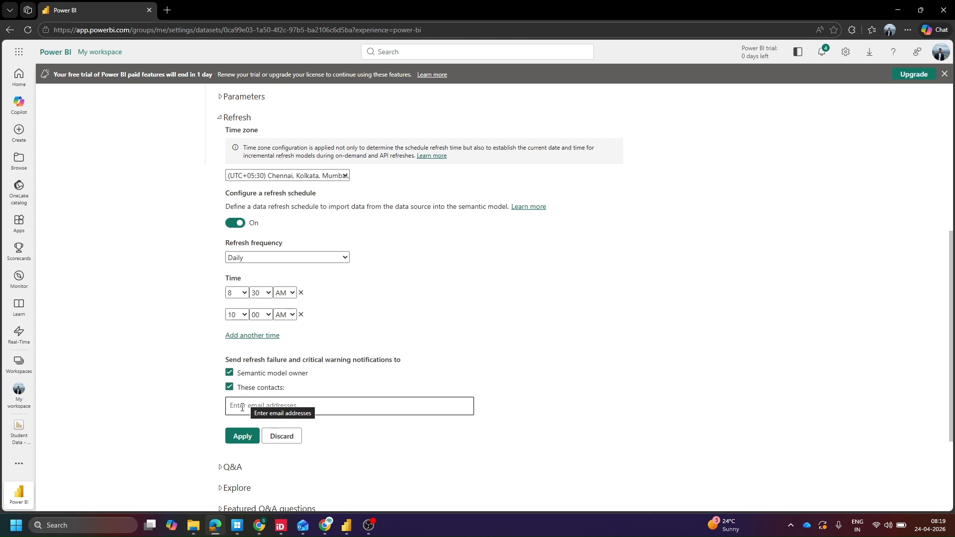
scroll(243, 407, down, 1)
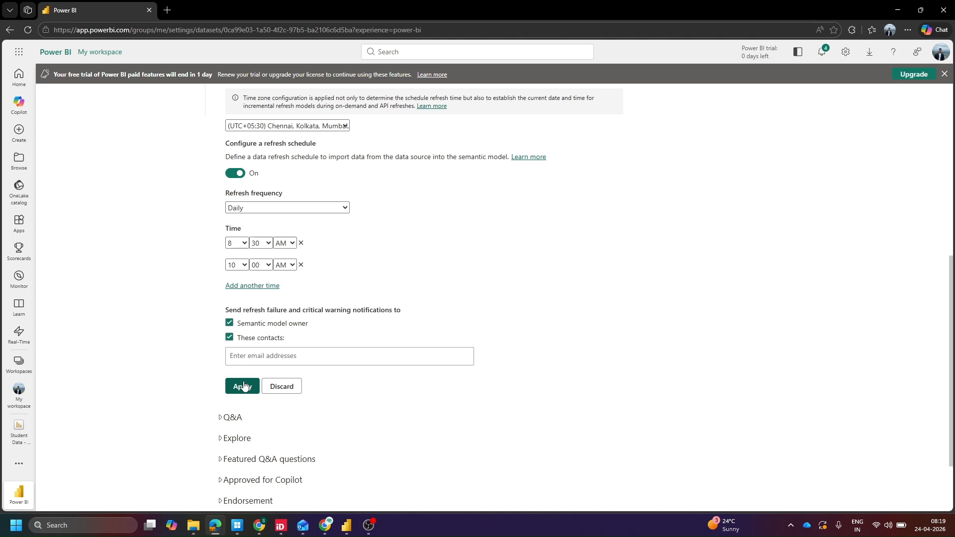
click(243, 387)
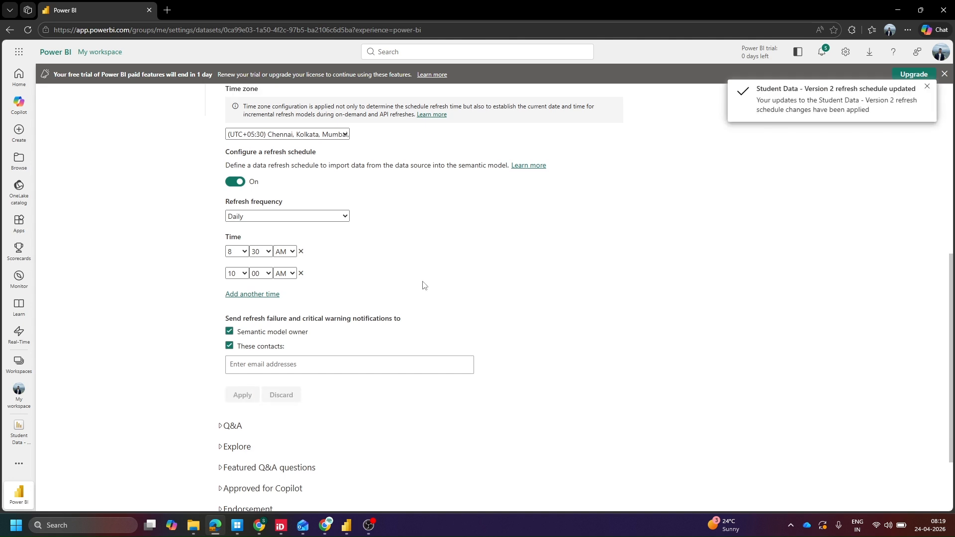
Open the semantic model's refresh history and close it
scroll(423, 284, up, 7)
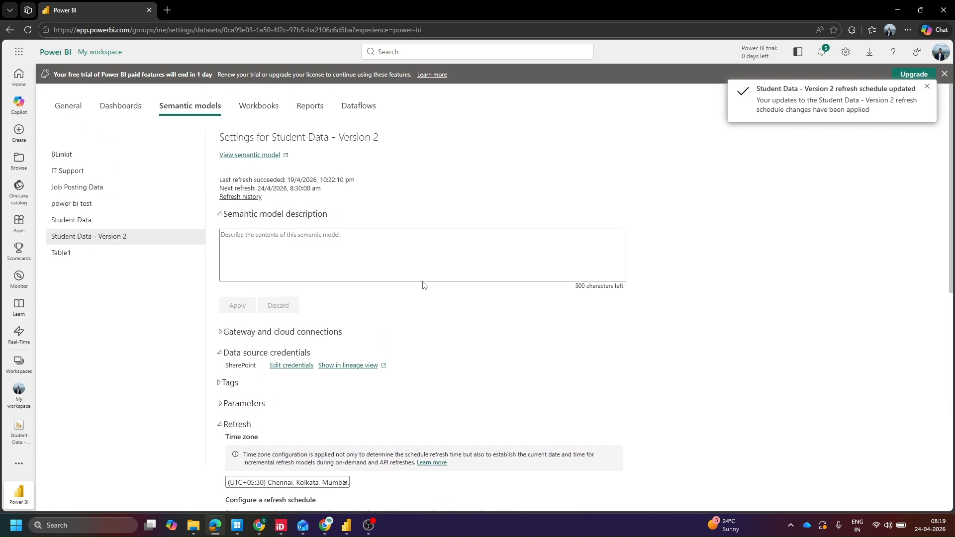
scroll(423, 285, down, 3)
scroll(424, 285, up, 4)
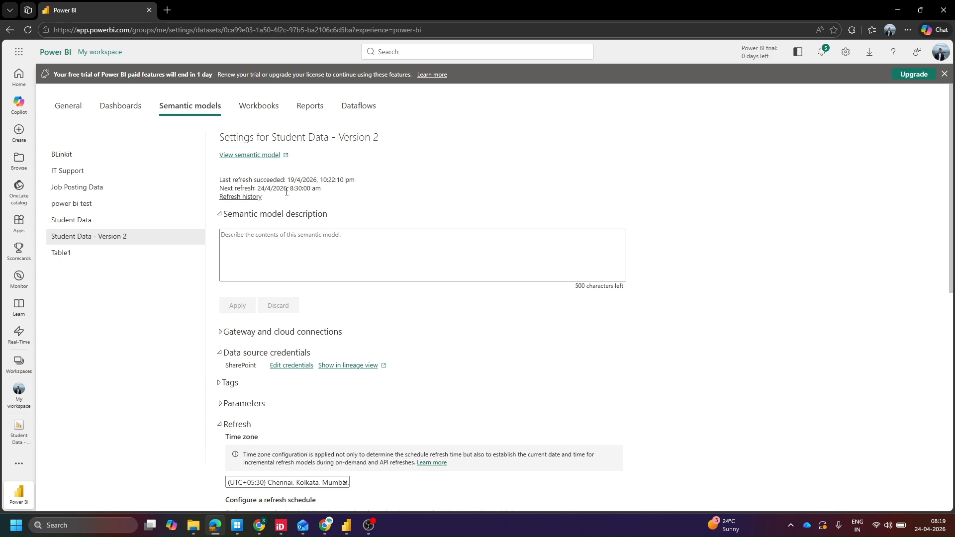
click(248, 198)
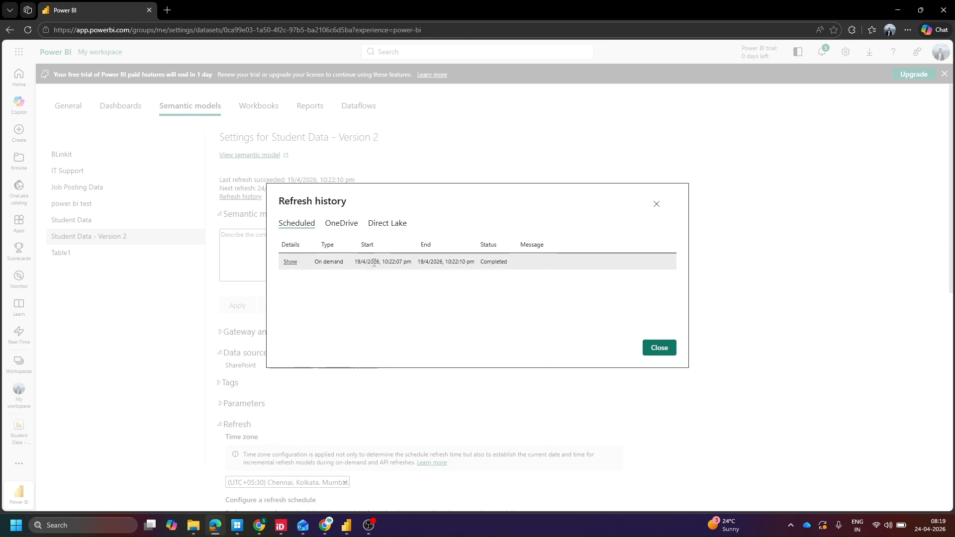
click(657, 205)
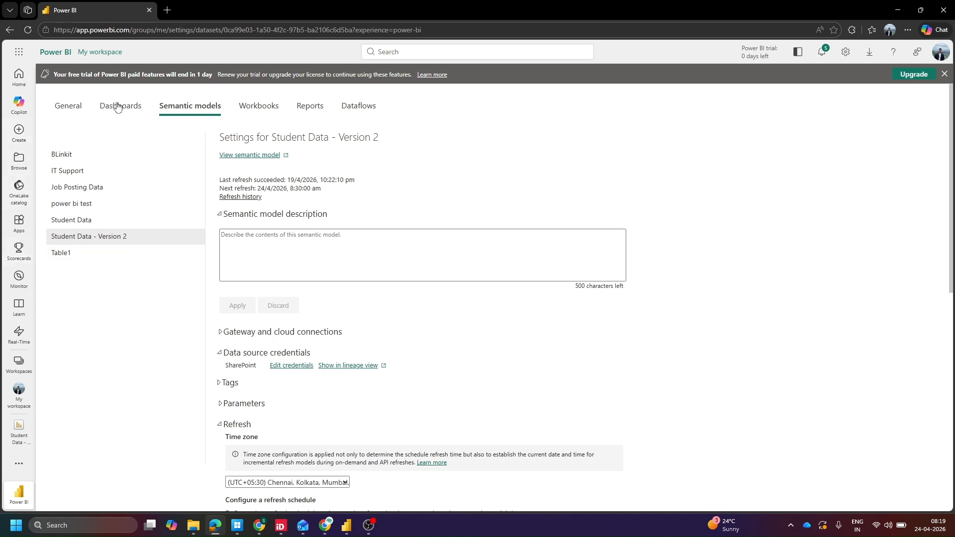
Browse the workspaces and open the Student Data - Version 2 report from My workspace
click(310, 111)
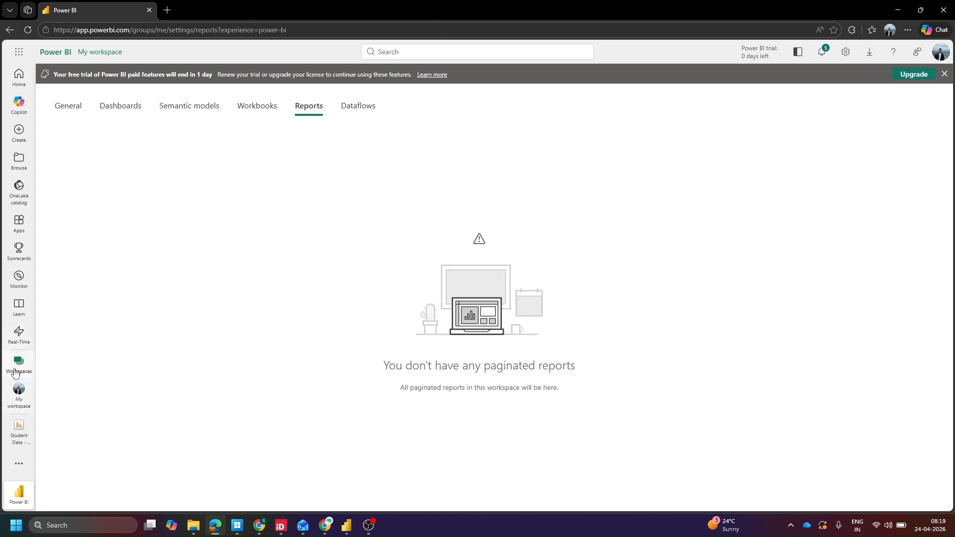
click(15, 366)
click(100, 156)
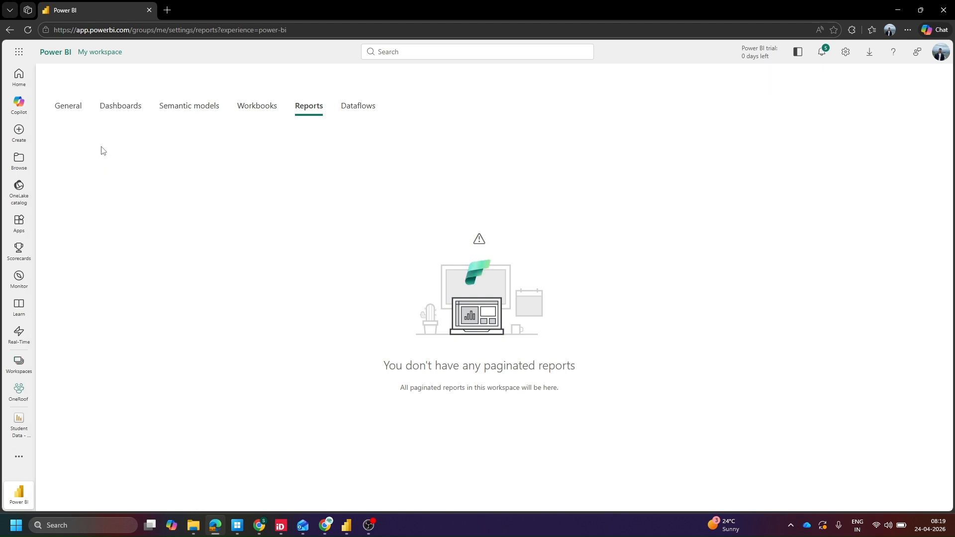
click(20, 364)
click(92, 124)
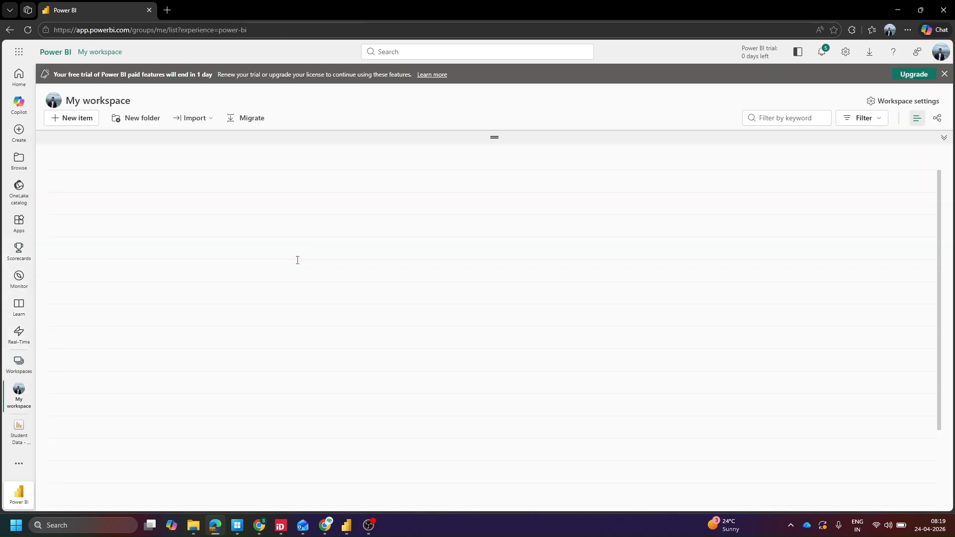
scroll(127, 234, down, 1)
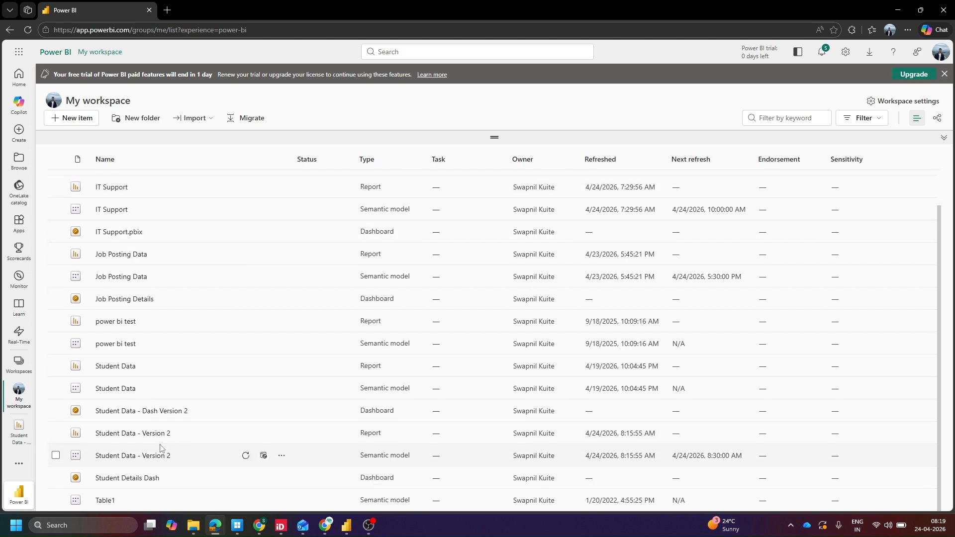
click(133, 434)
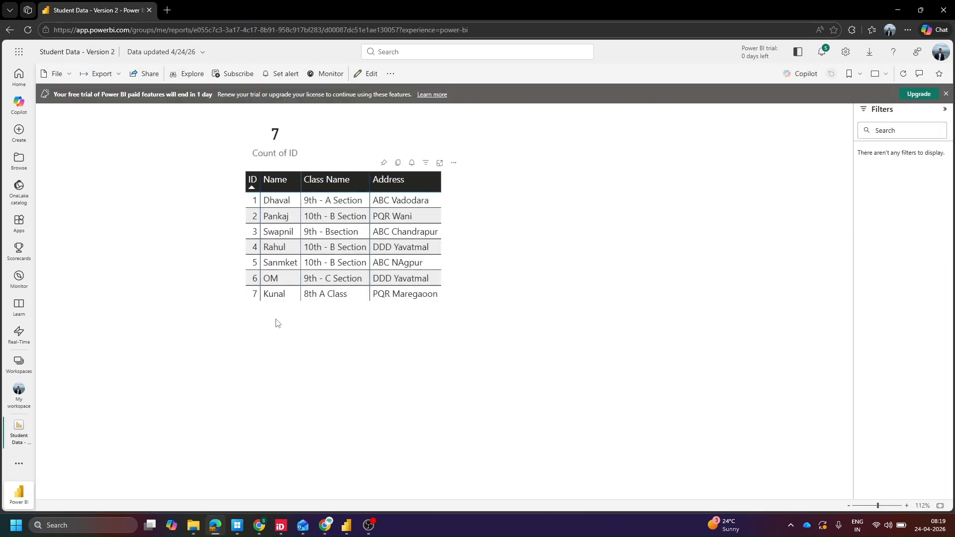
Switch to the browser and view the Student Data - Prod SharePoint list tab
click(256, 527)
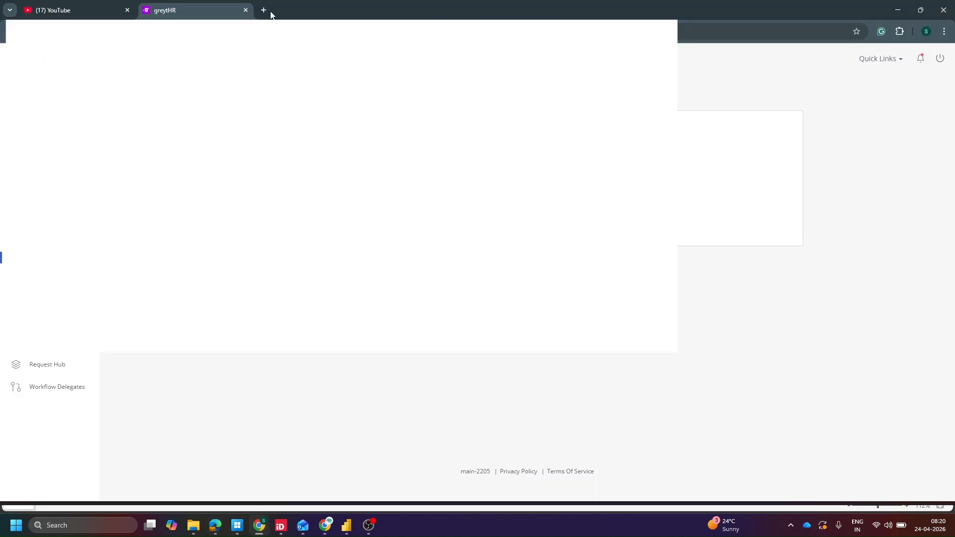
click(271, 15)
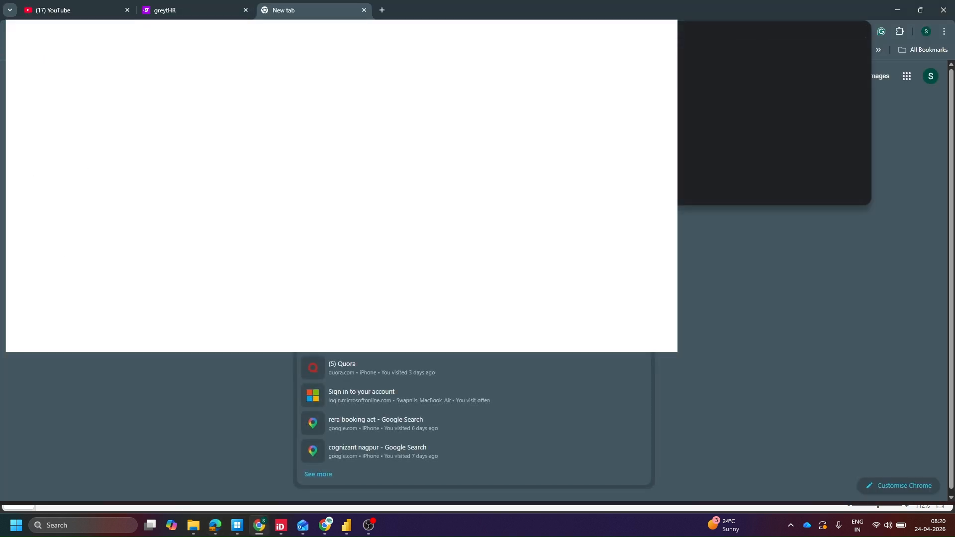
text(off)
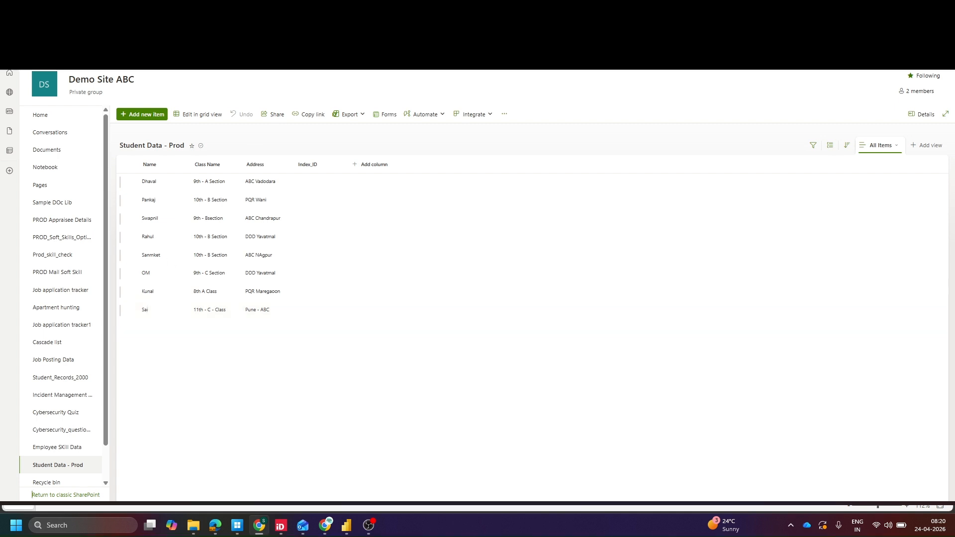
key(ctrl+Tab)
key(ctrl+Tab)
key(ctrl+shift+Tab)
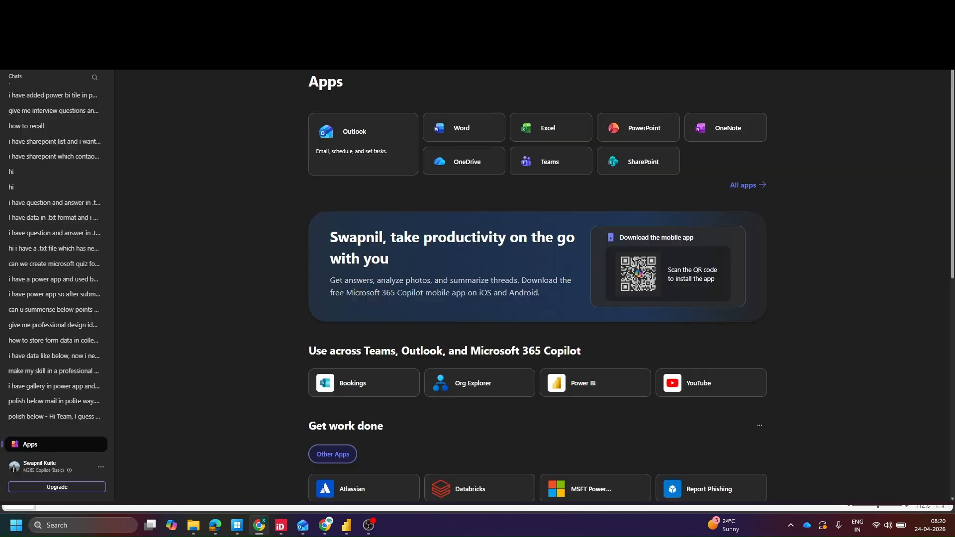
Dismiss the publishing confirmation in Power BI Desktop and refresh the report data
mouse_move(343, 526)
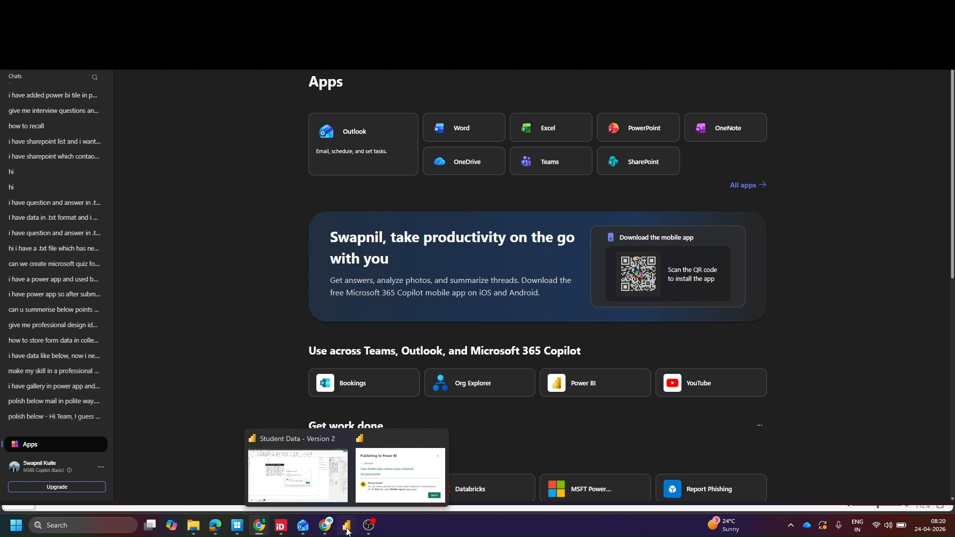
click(339, 473)
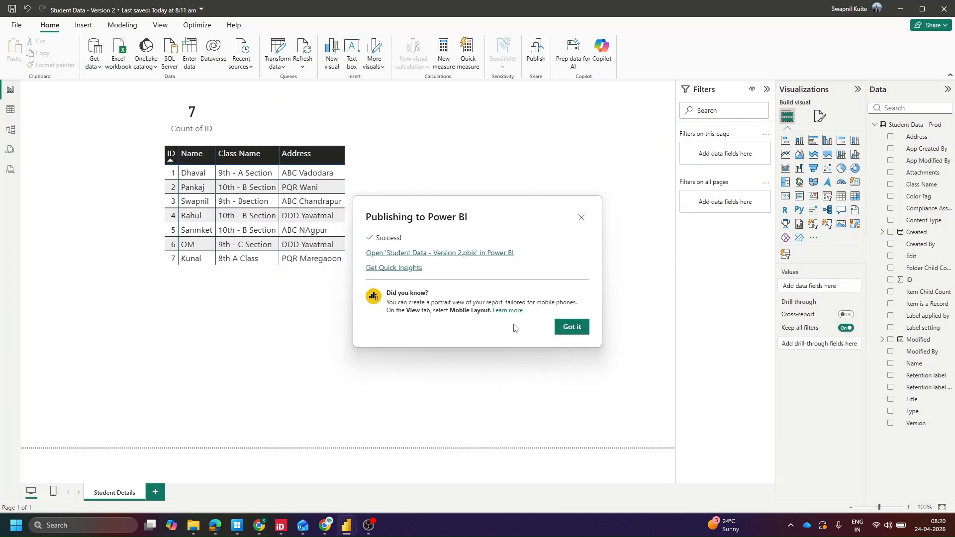
click(566, 329)
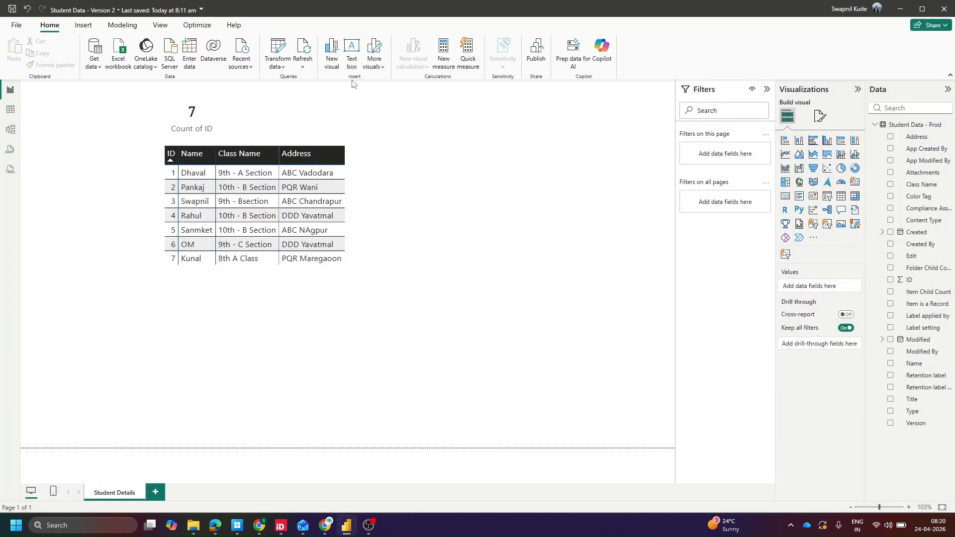
click(309, 51)
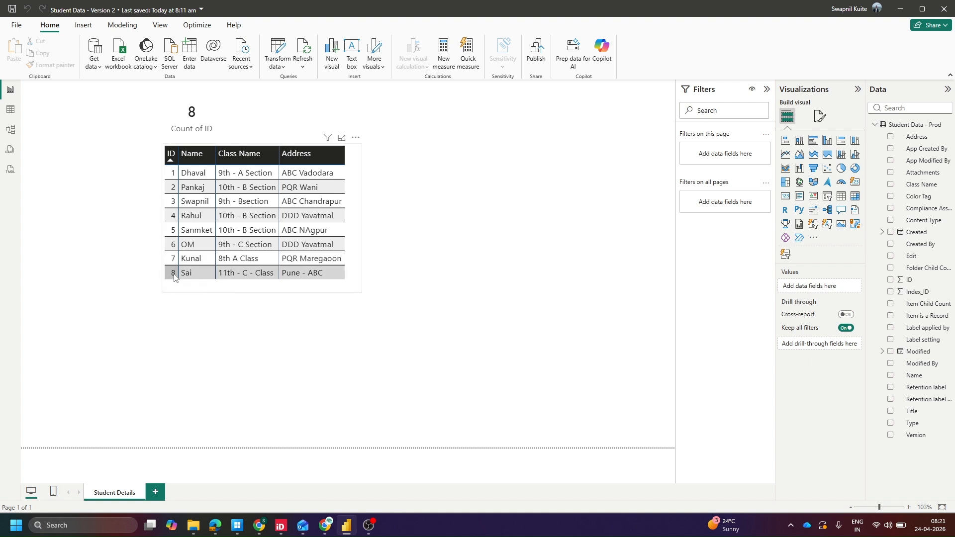
Add a new item to the Student Data - Prod list with a student's name, class 9th A Sction, and an address
click(264, 526)
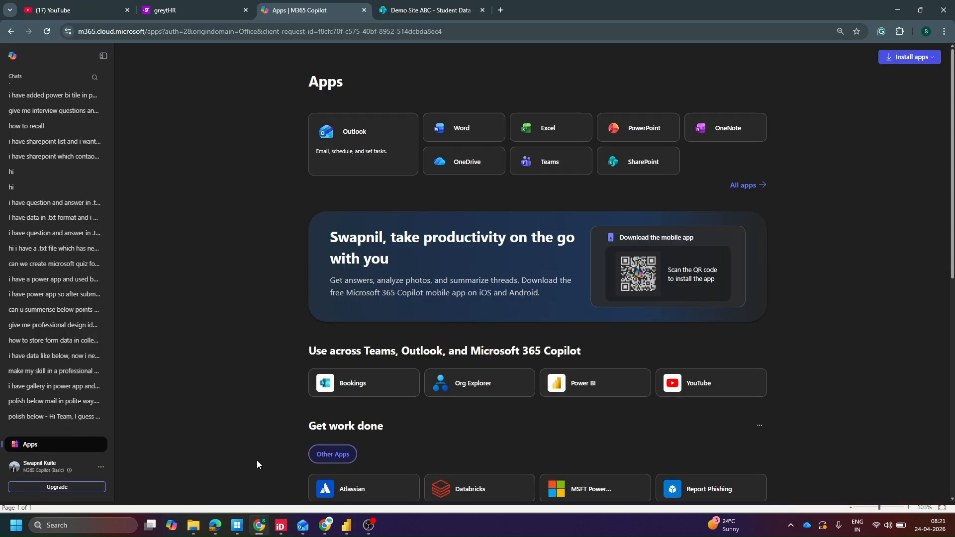
click(298, 8)
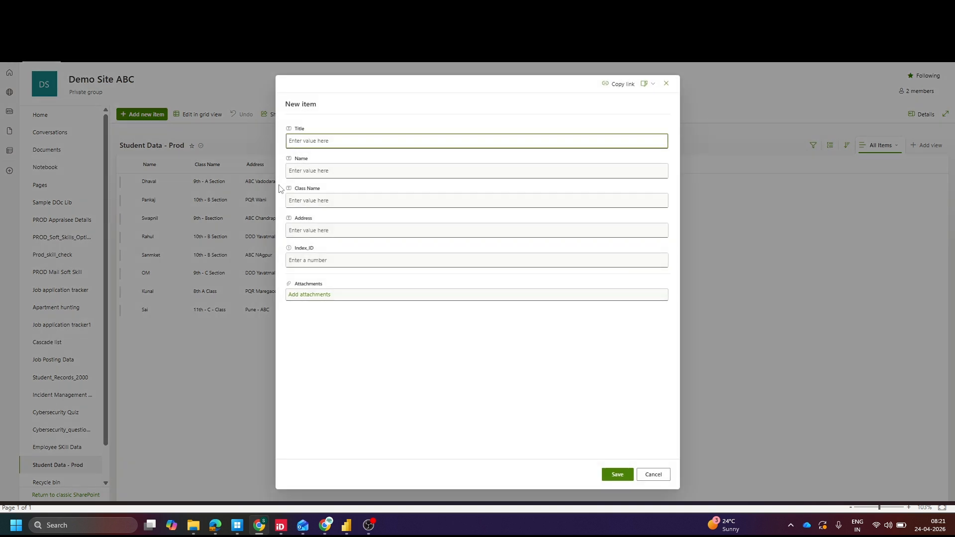
click(312, 171)
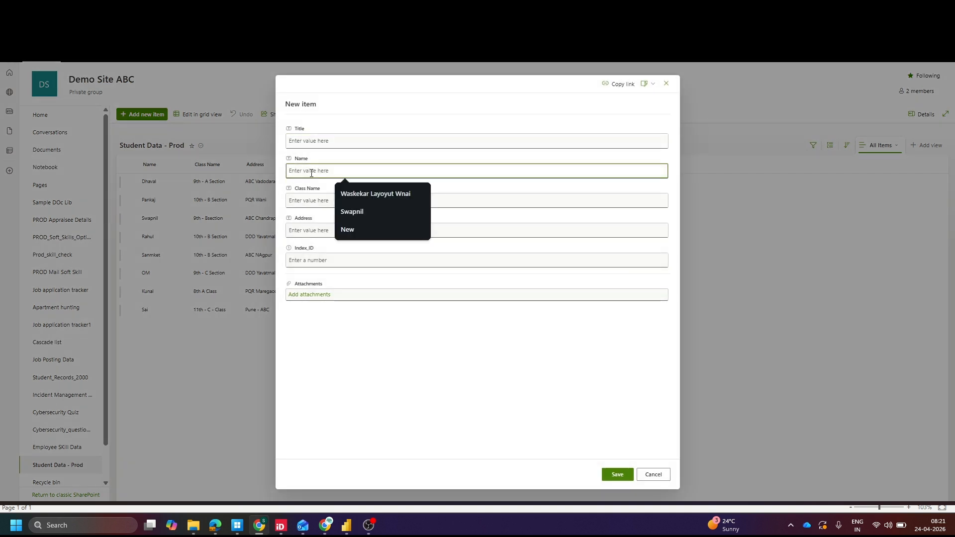
text(P)
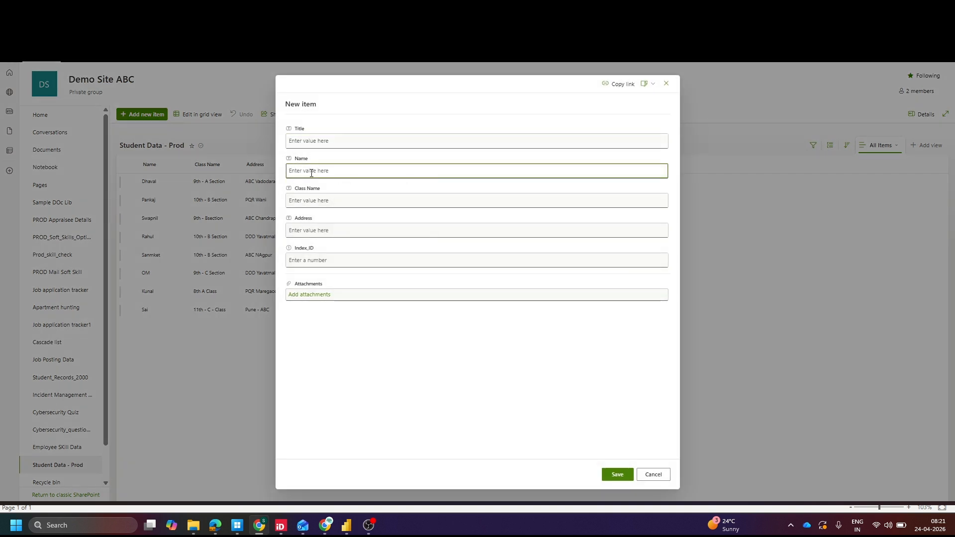
text(a)
key(BackSpace)
key(BackSpace)
text(Pratik)
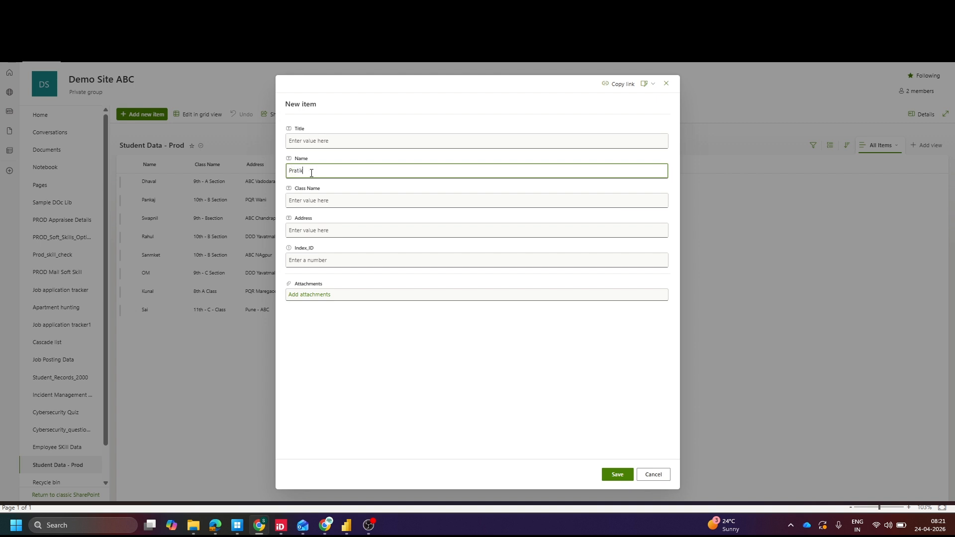
click(315, 199)
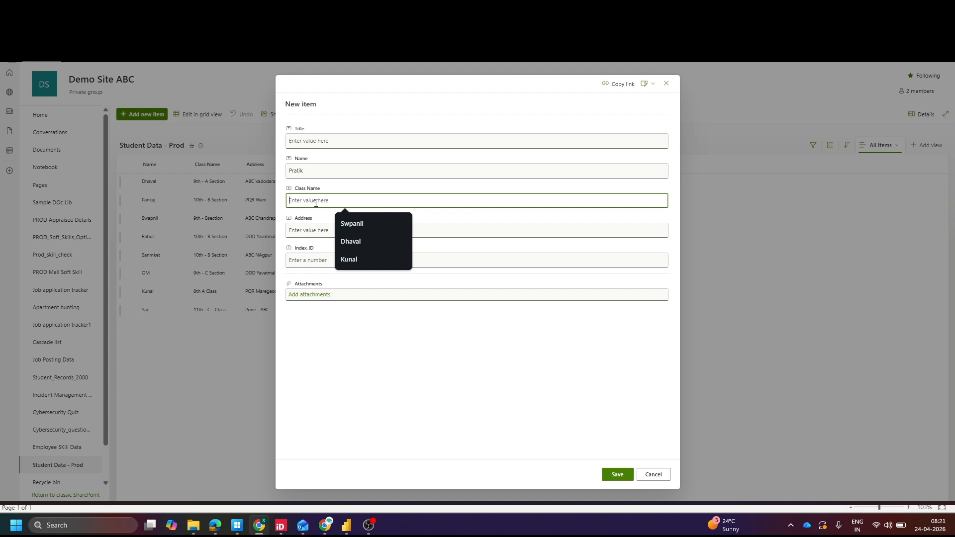
text(9th A Sction)
key(Tab)
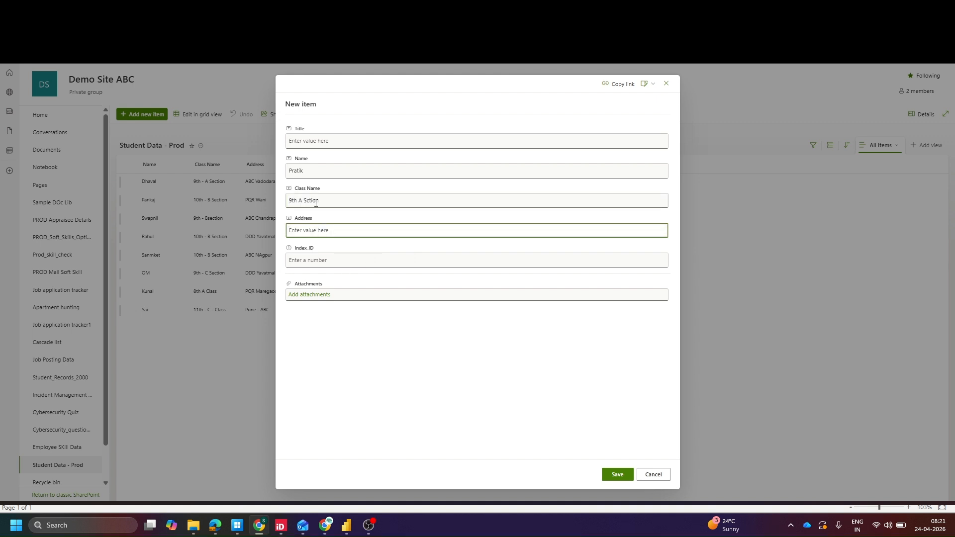
text(ABC Wani)
key(Tab)
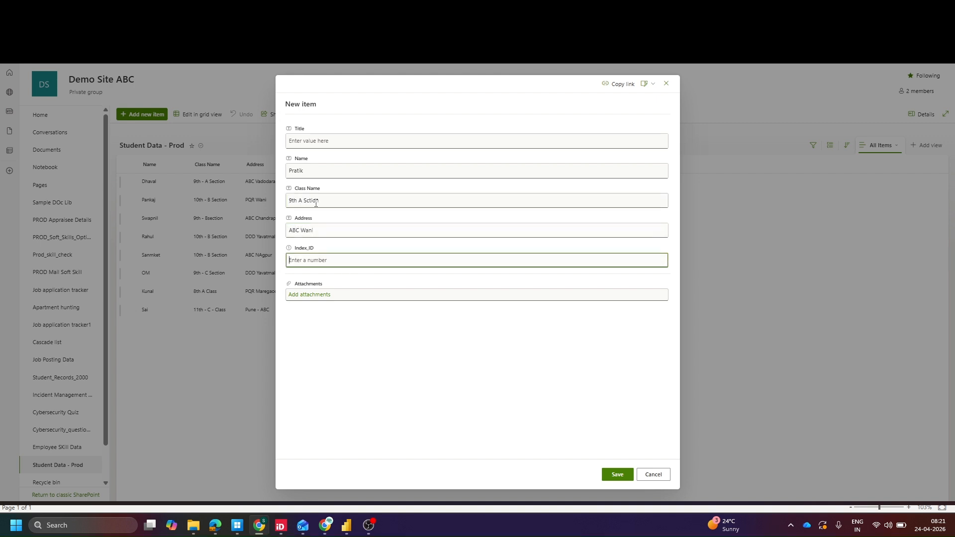
click(617, 475)
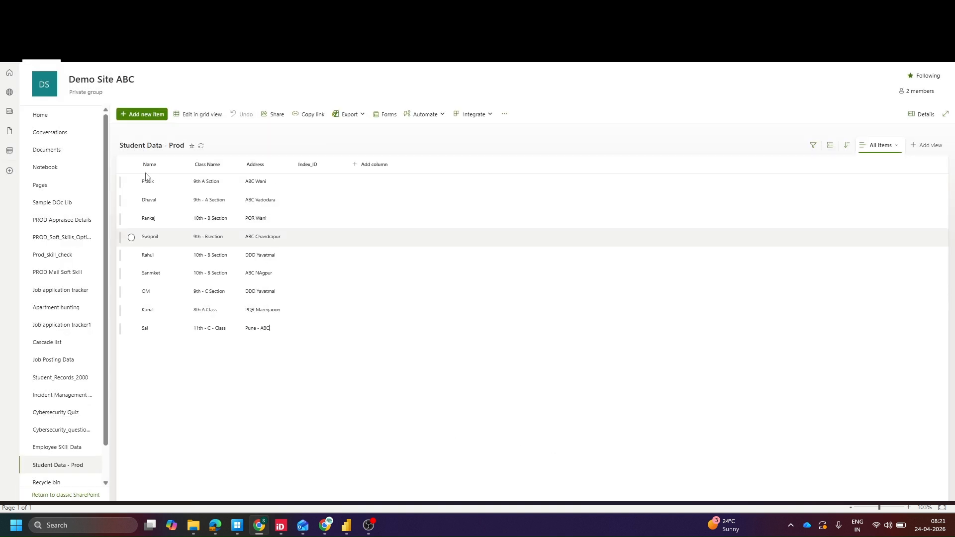
Start a new item in the Student Data - Prod list and enter Sonali as the Name, leaving the Title blank
click(142, 114)
click(321, 141)
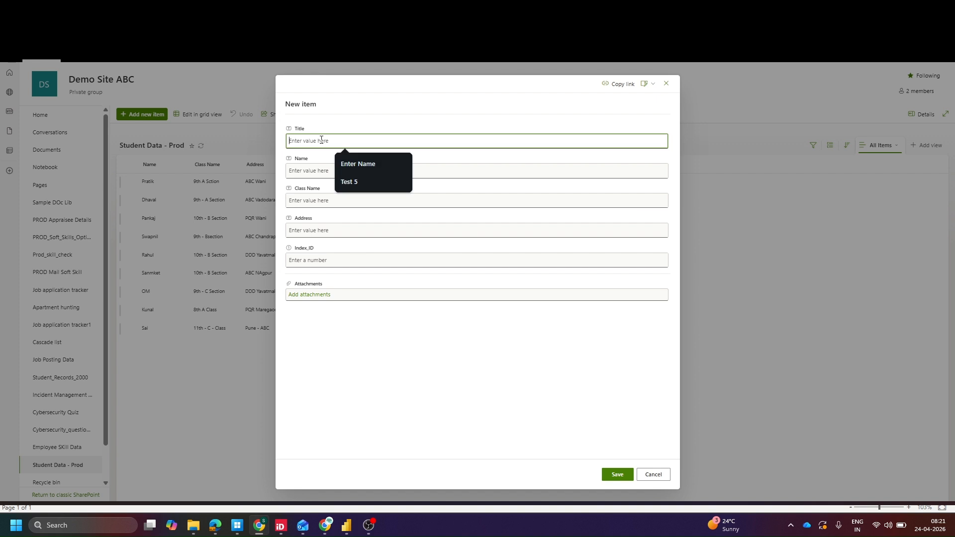
text(SOn)
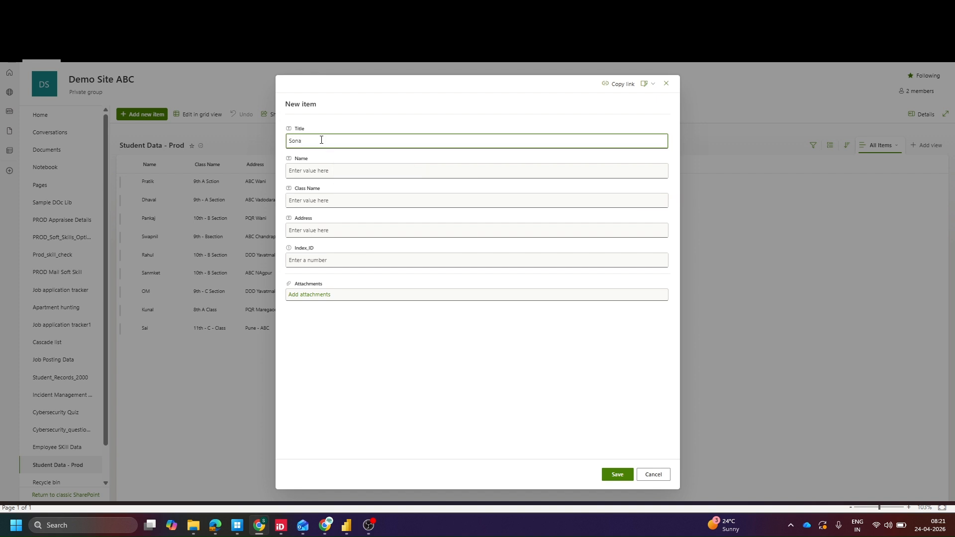
text(ali)
key(Tab)
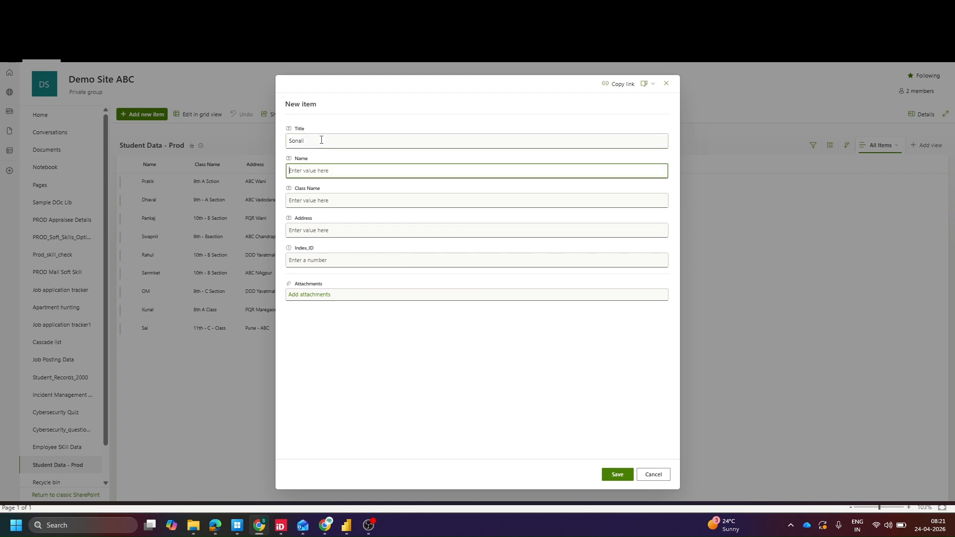
text(Sonali)
key(shift+Tab)
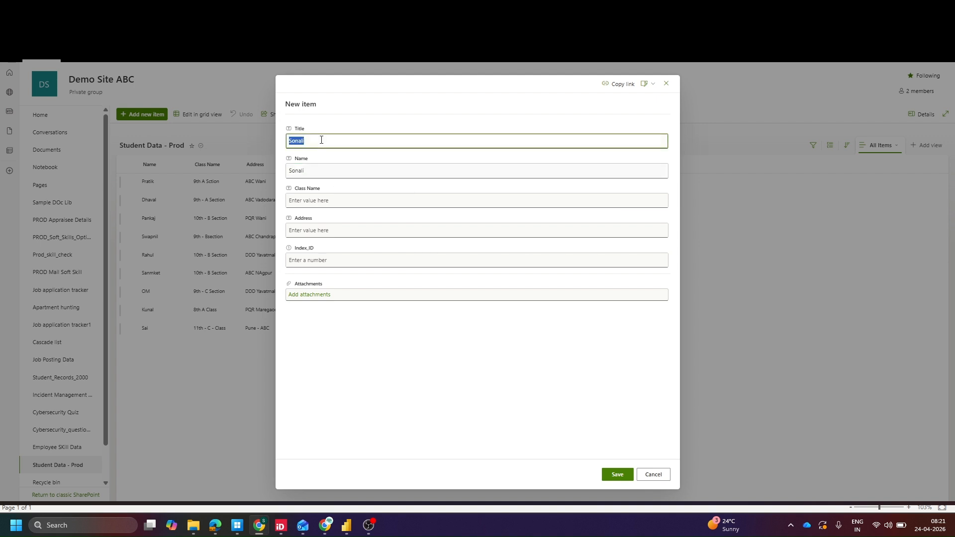
key(BackSpace)
Set the new item's class name to 10th C Section and address to ACB Delhi, then save it
click(301, 200)
text(10)
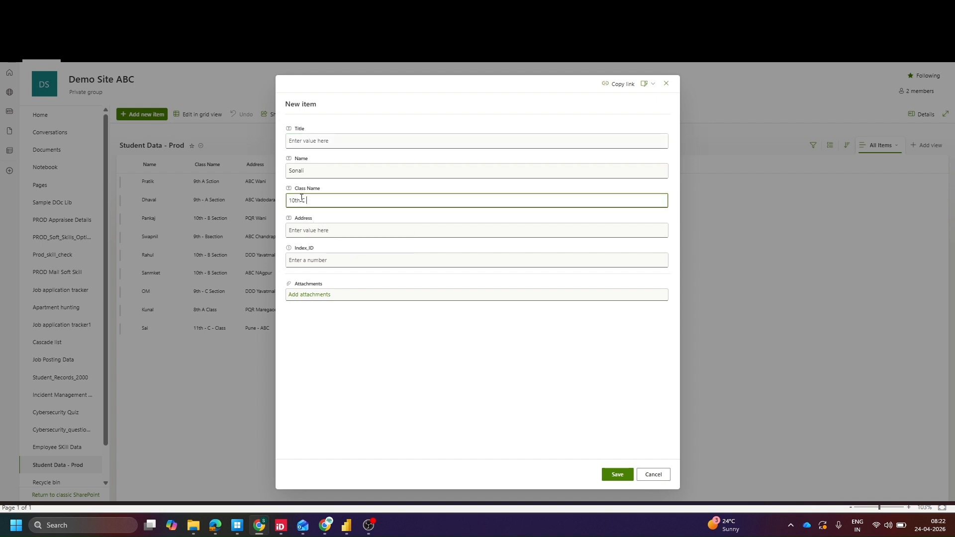
text(th-C Section)
key(Tab)
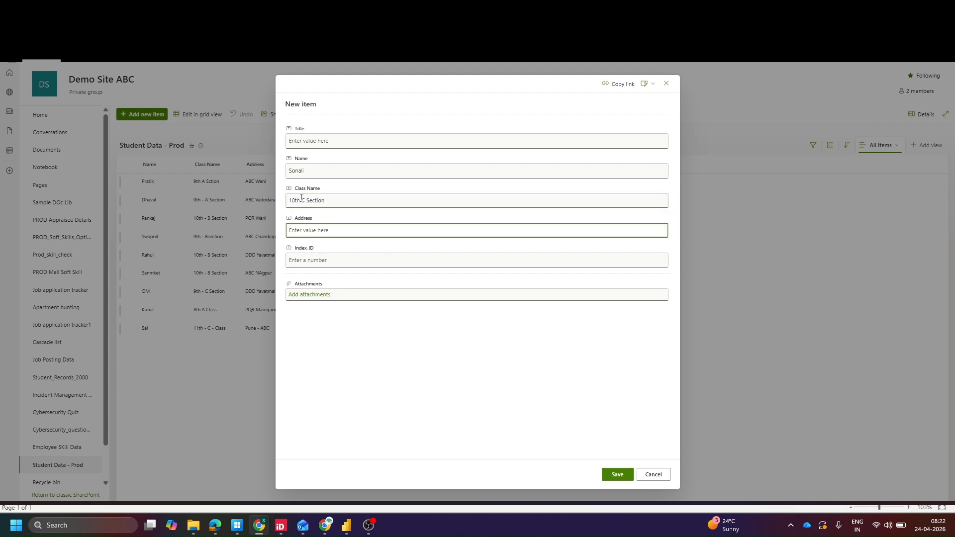
text(ACB Kaijas)
key(BackSpace)
key(BackSpace)
key(BackSpace)
key(BackSpace)
text(Delhi)
key(Tab)
click(610, 471)
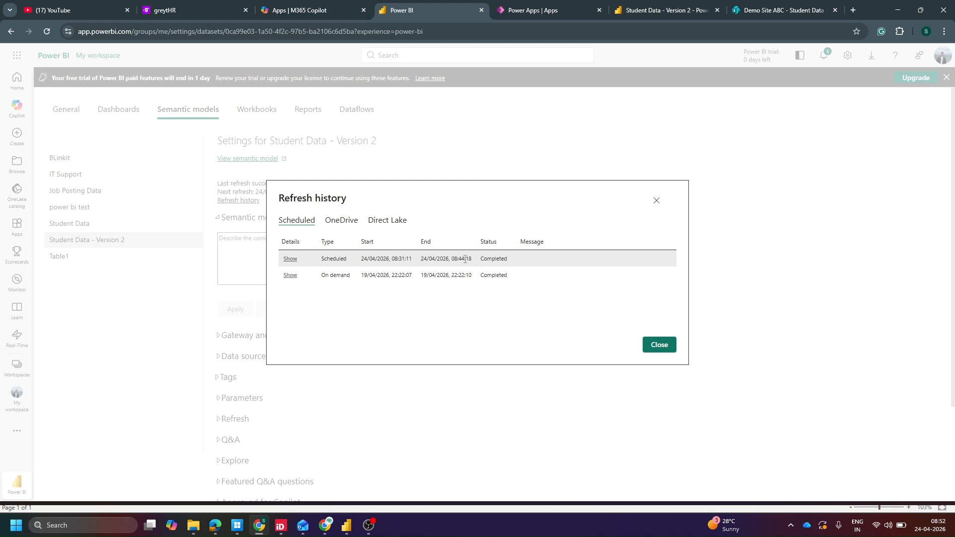
Close the refresh history and reload the Student Data - Version 2 report to review its table rows
click(663, 348)
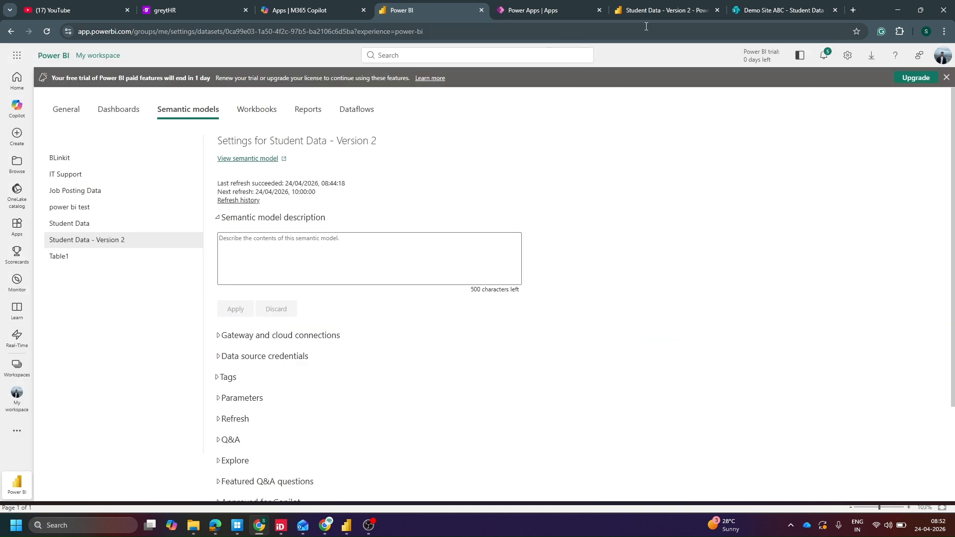
click(654, 12)
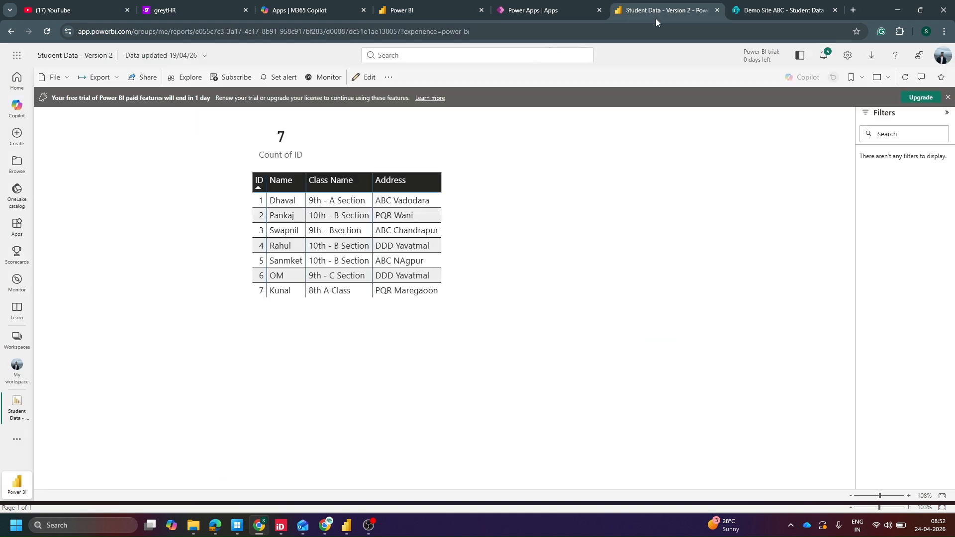
click(47, 32)
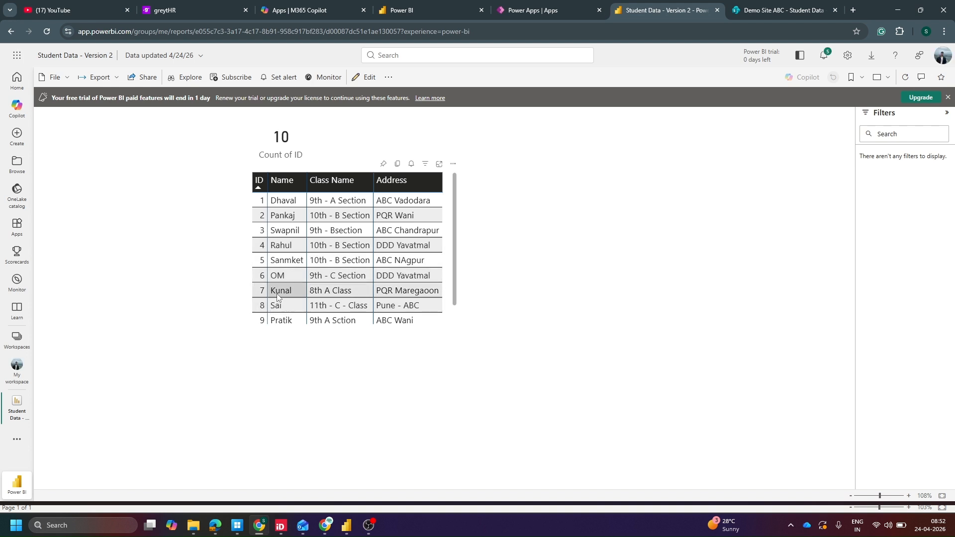
scroll(279, 298, down, 1)
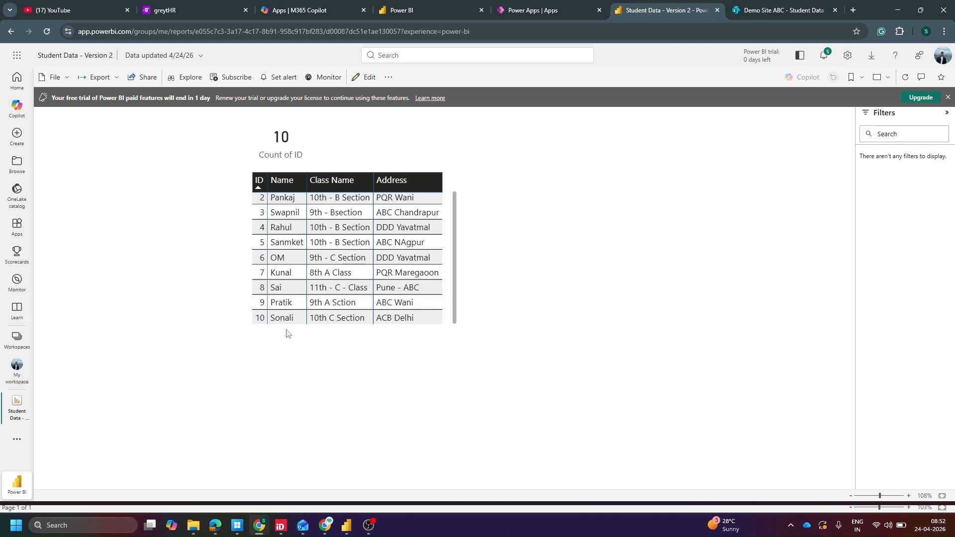